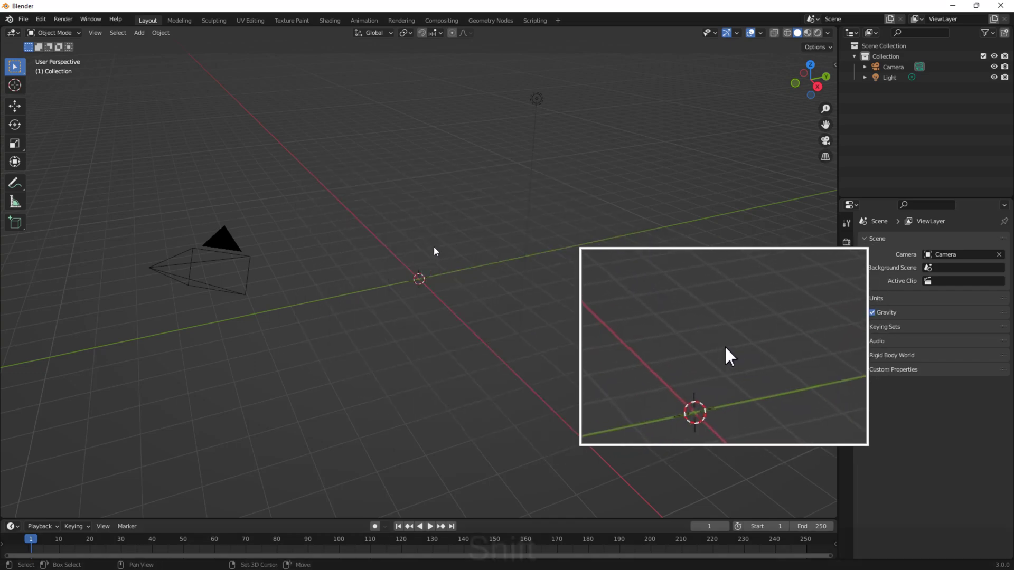
Add a UV sphere at the origin and reduce it to 16 segments
key("shift+a")
mouse_move(434, 248)
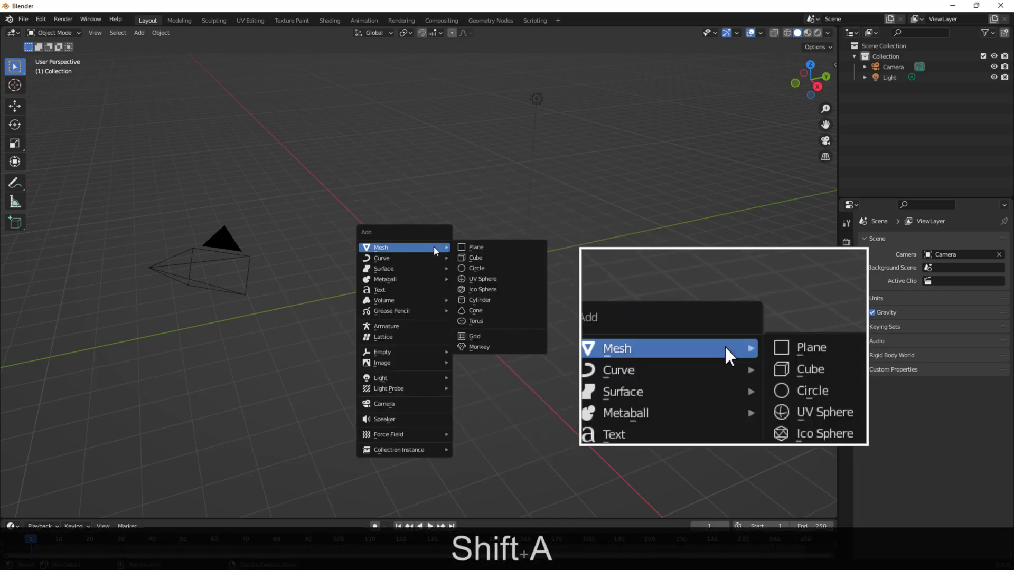
left_click(485, 283)
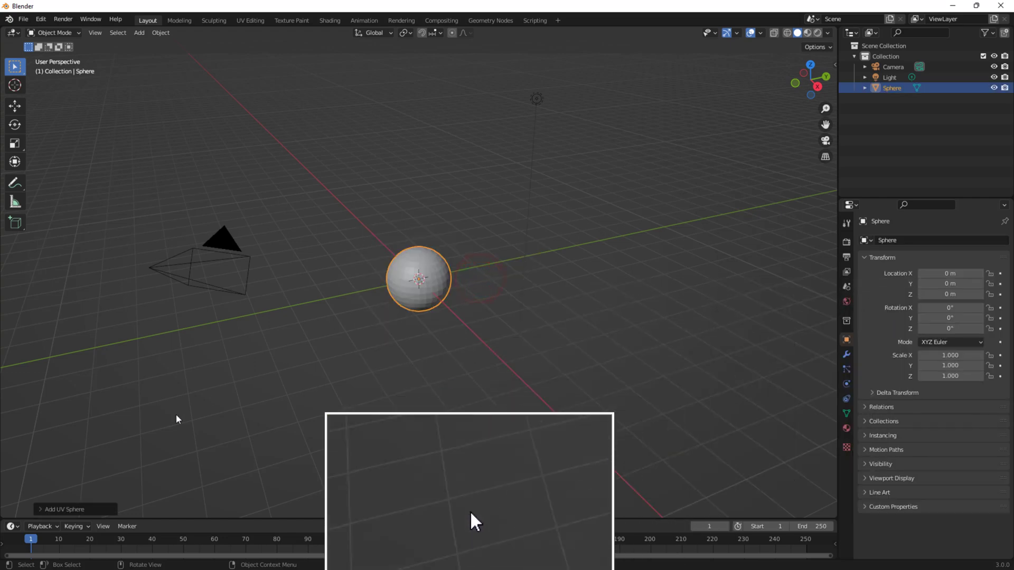
left_click(40, 510)
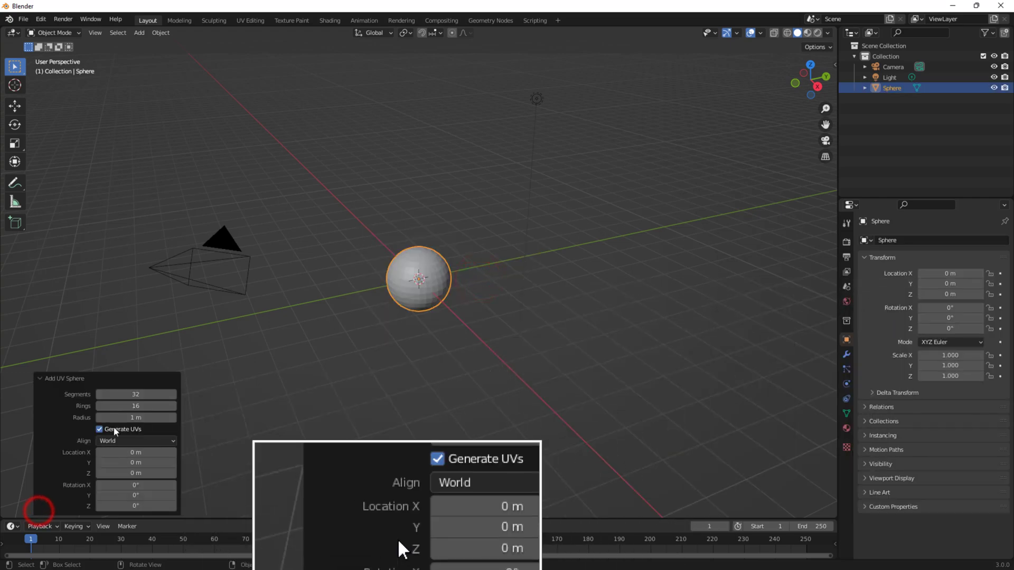
type("16")
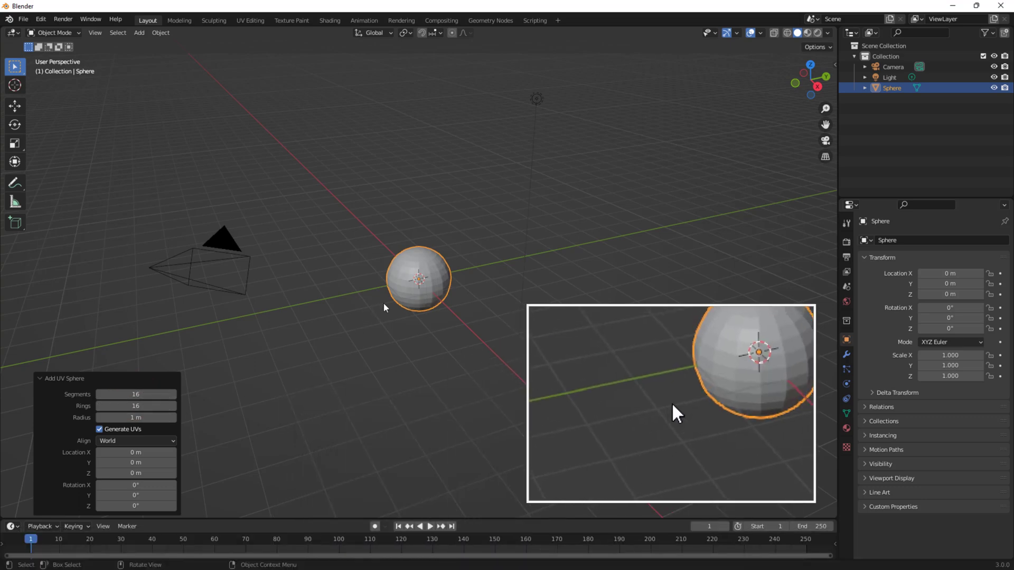
scroll(428, 302, "up", 5)
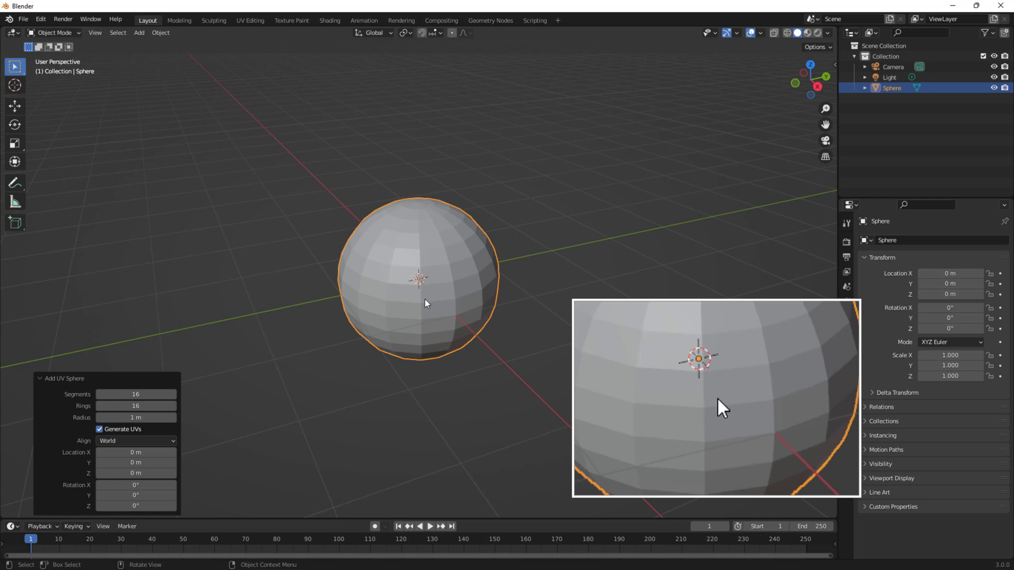
scroll(413, 293, "up", 1)
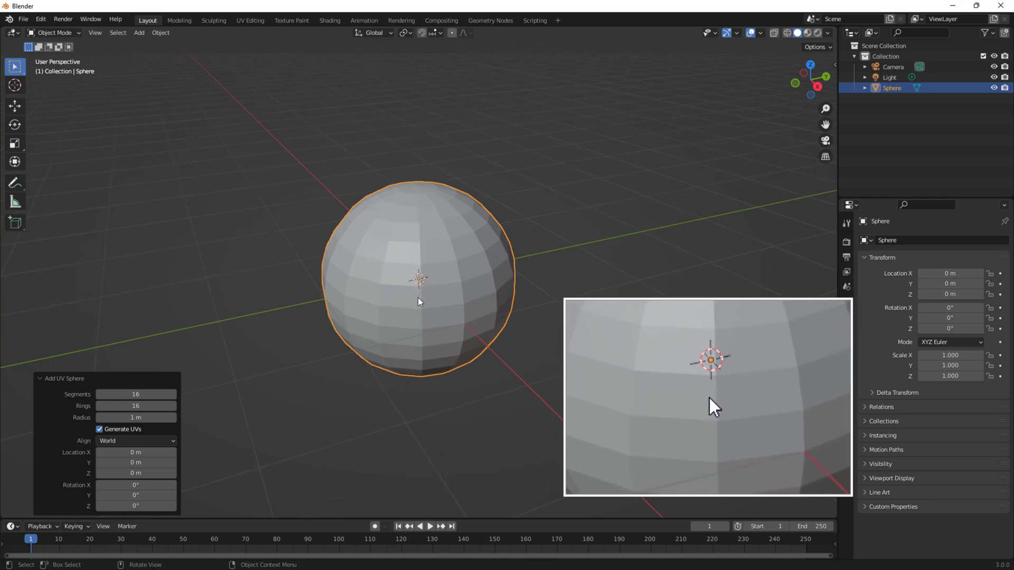
Enter Edit Mode on the sphere and show it in wireframe shading from the front orthographic view
key("Tab")
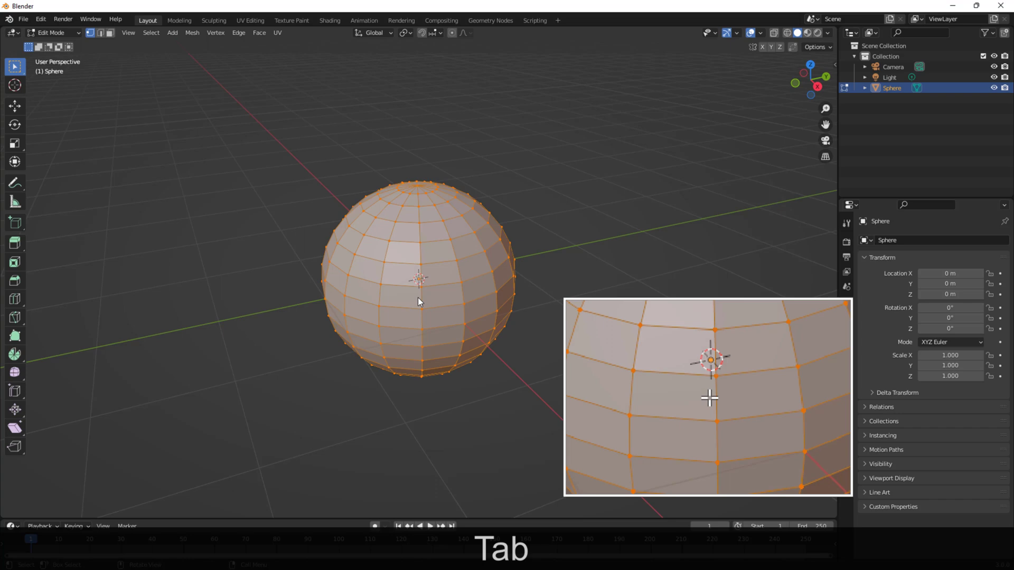
key("KP_1")
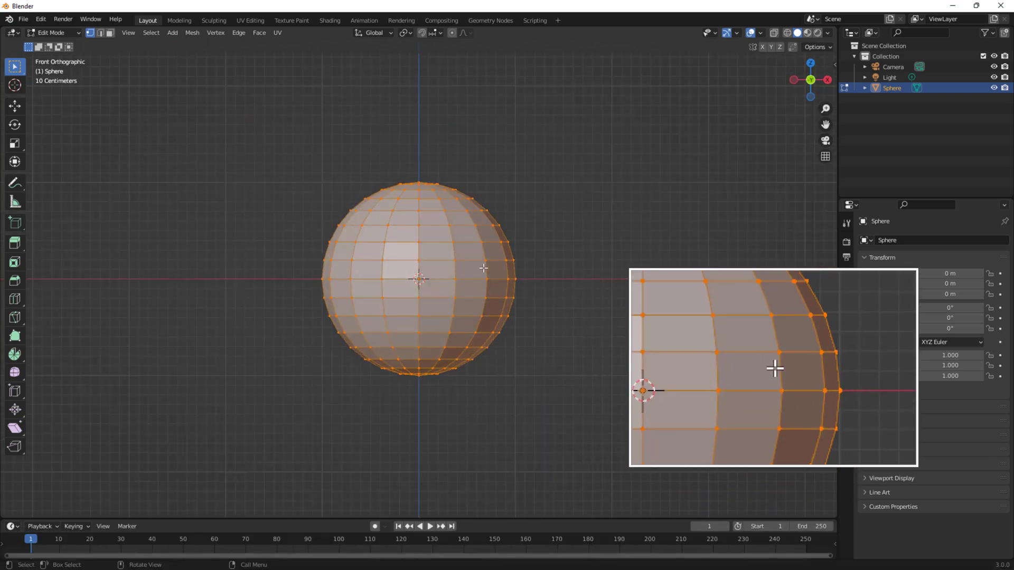
key("z")
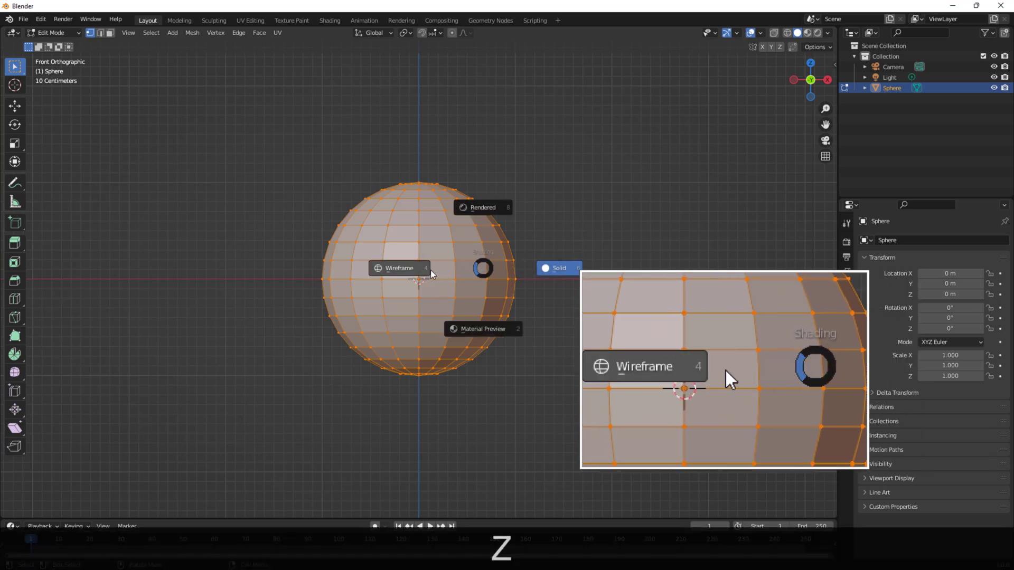
left_click(400, 270)
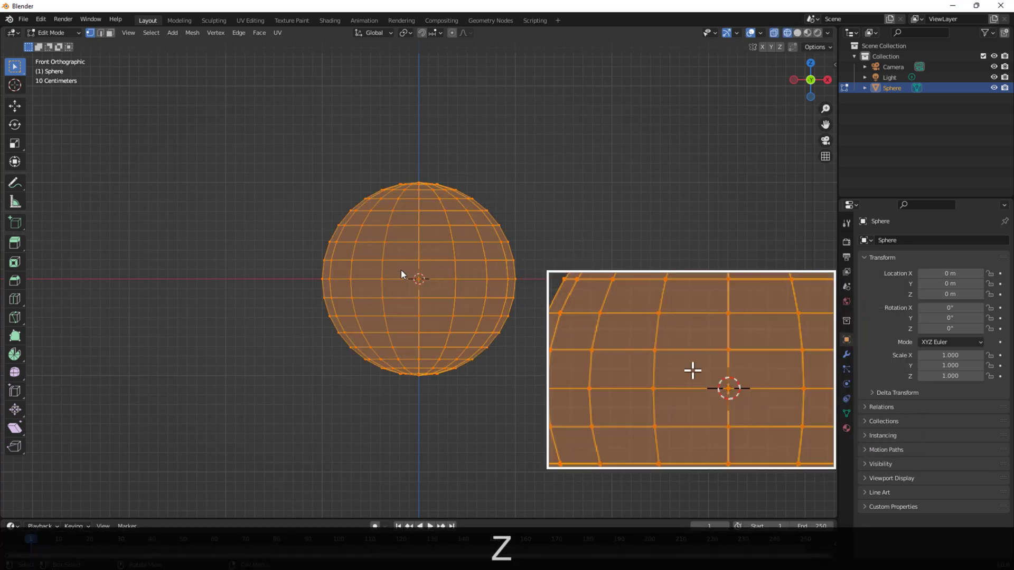
Delete all vertices of the sphere below its equator, keeping the equator row
key("b")
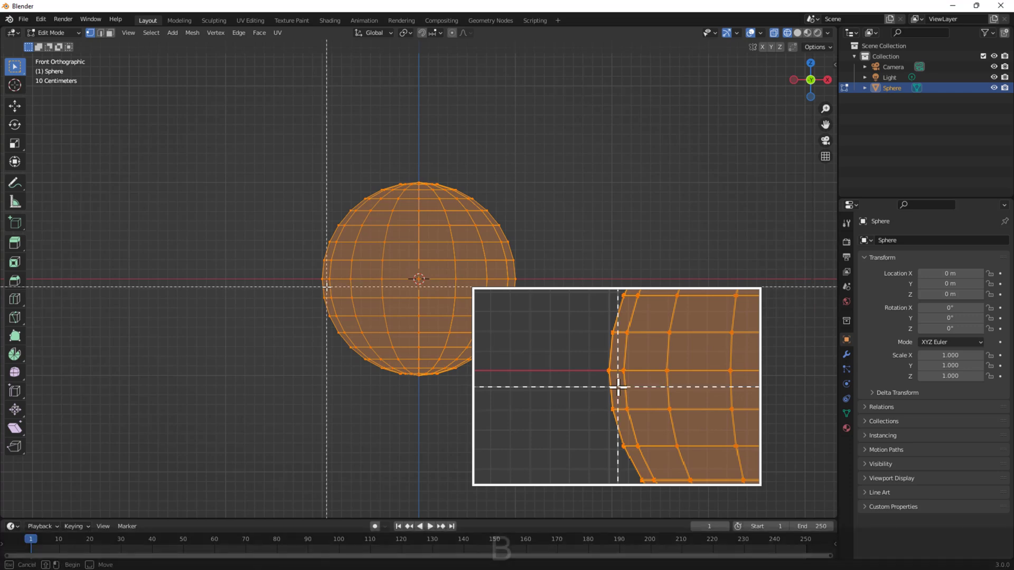
left_click(310, 288)
left_click_drag(310, 288, 553, 398)
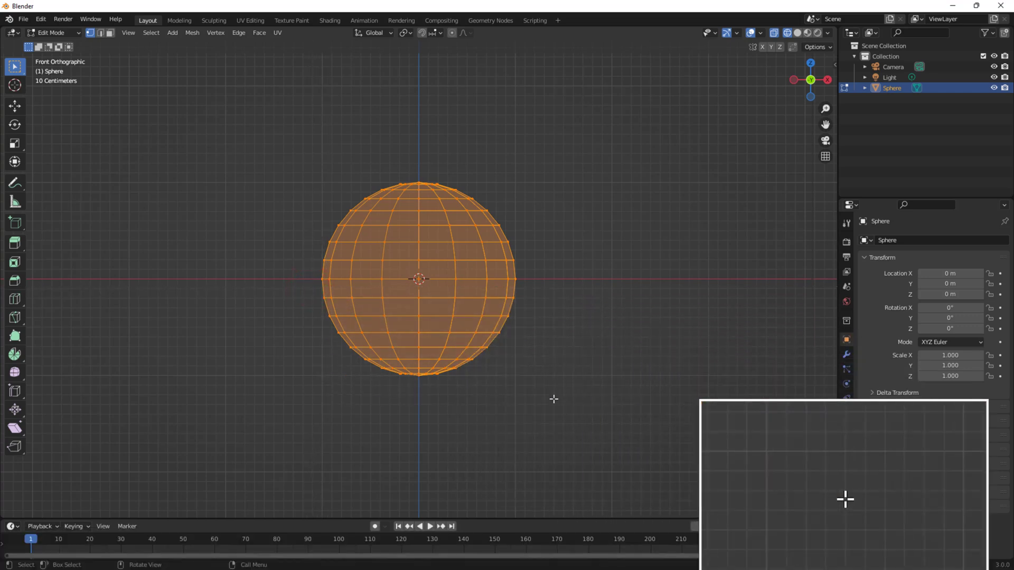
key("a")
key("a")
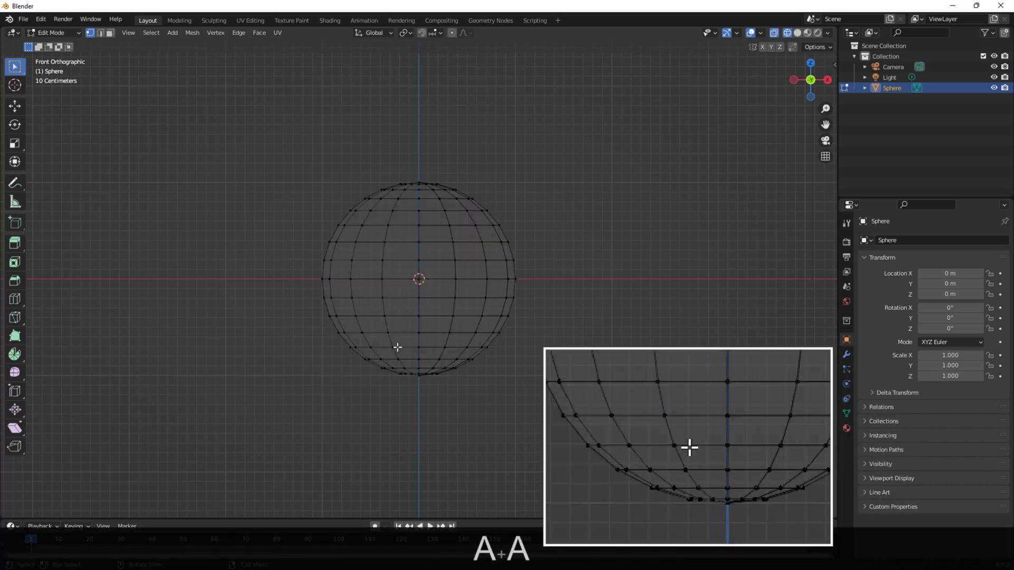
left_click_drag(312, 287, 555, 393)
key("x")
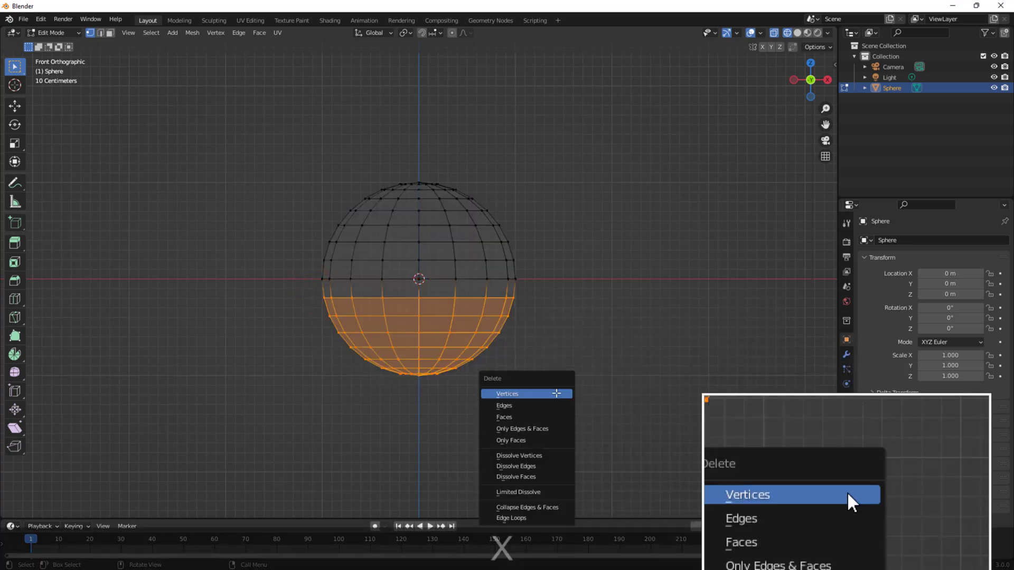
left_click(531, 393)
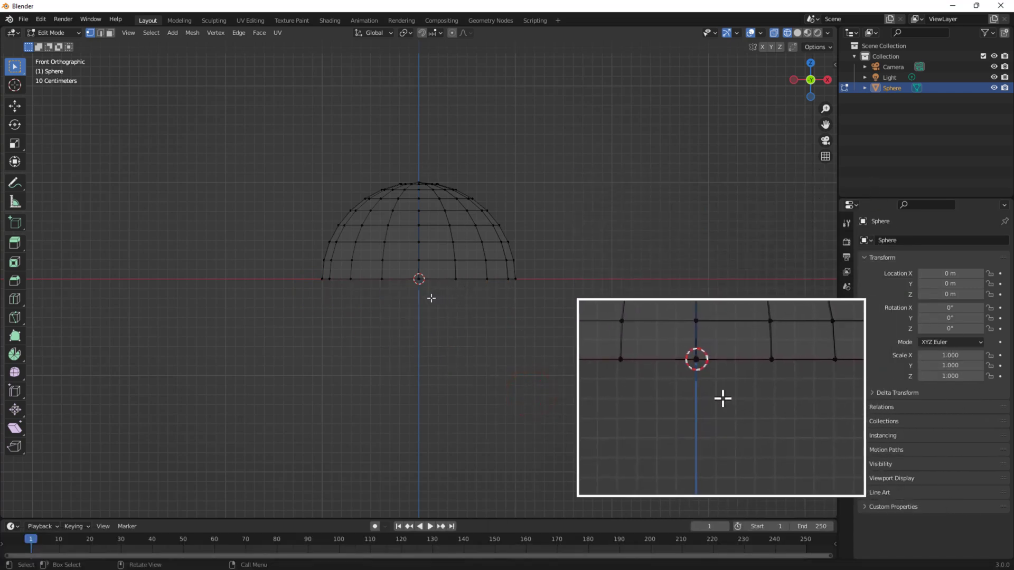
Delete the hemisphere's vertices on the positive X side, keeping the centre column
key("b")
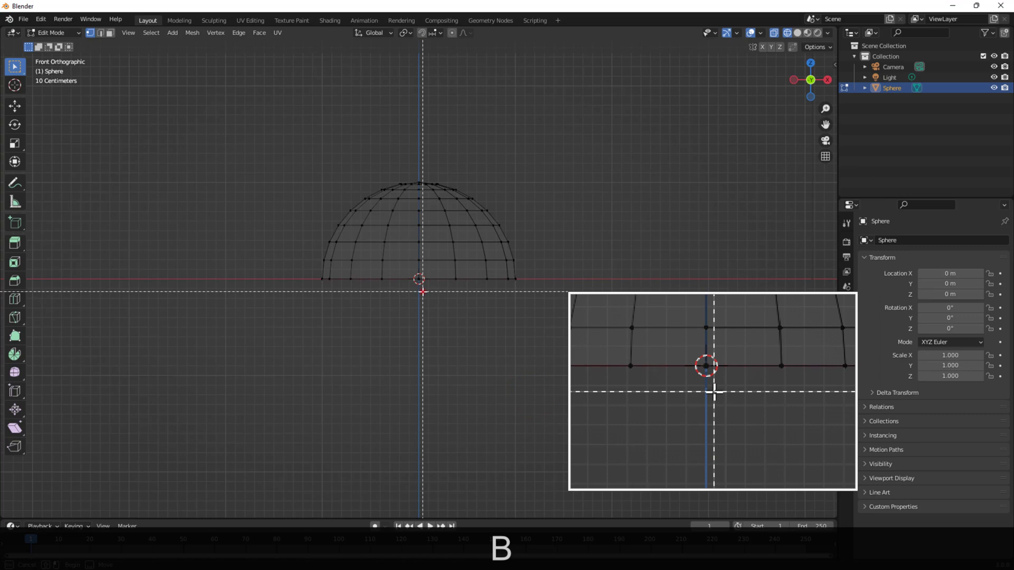
left_click_drag(423, 292, 552, 155)
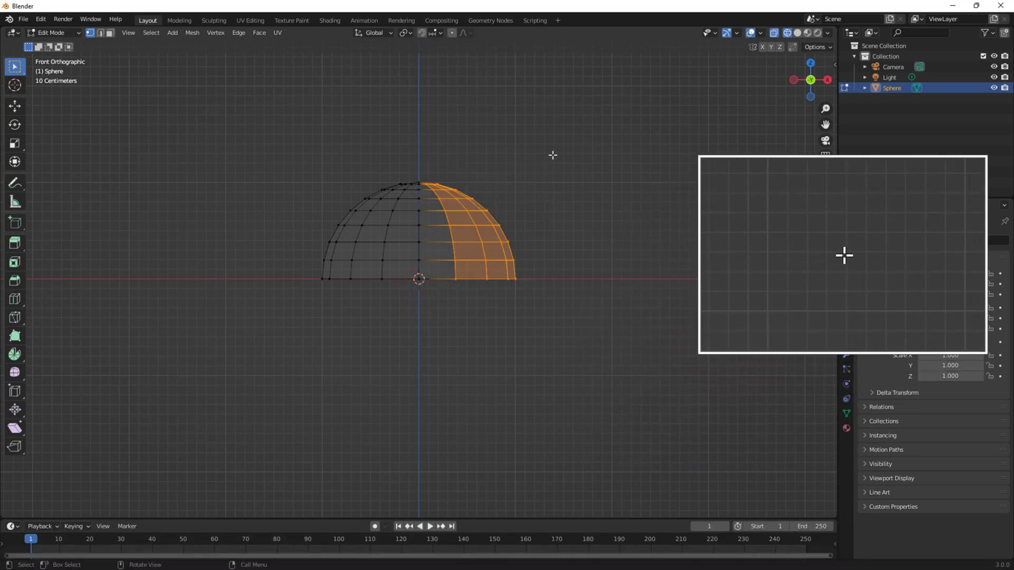
key("x")
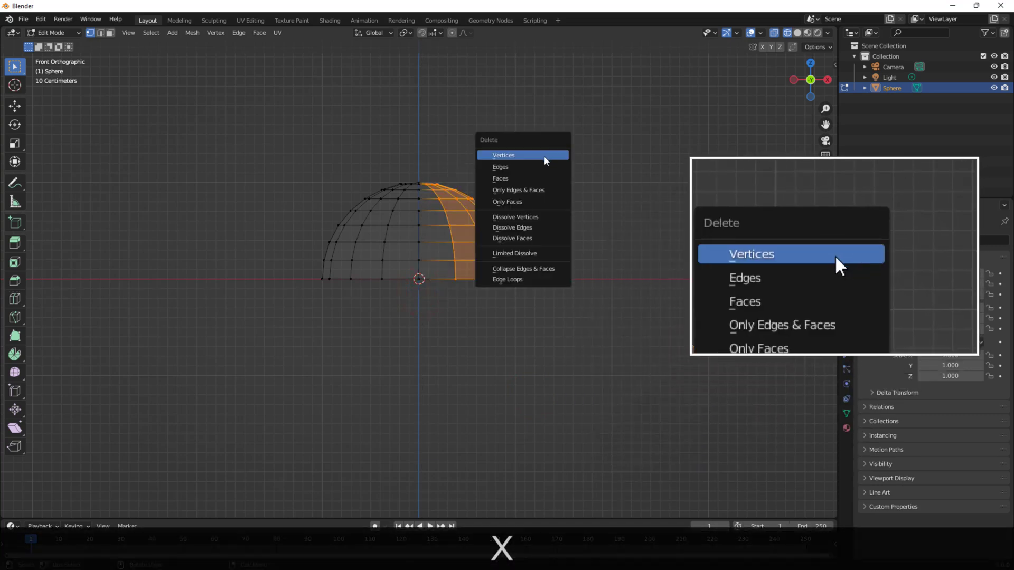
left_click(521, 154)
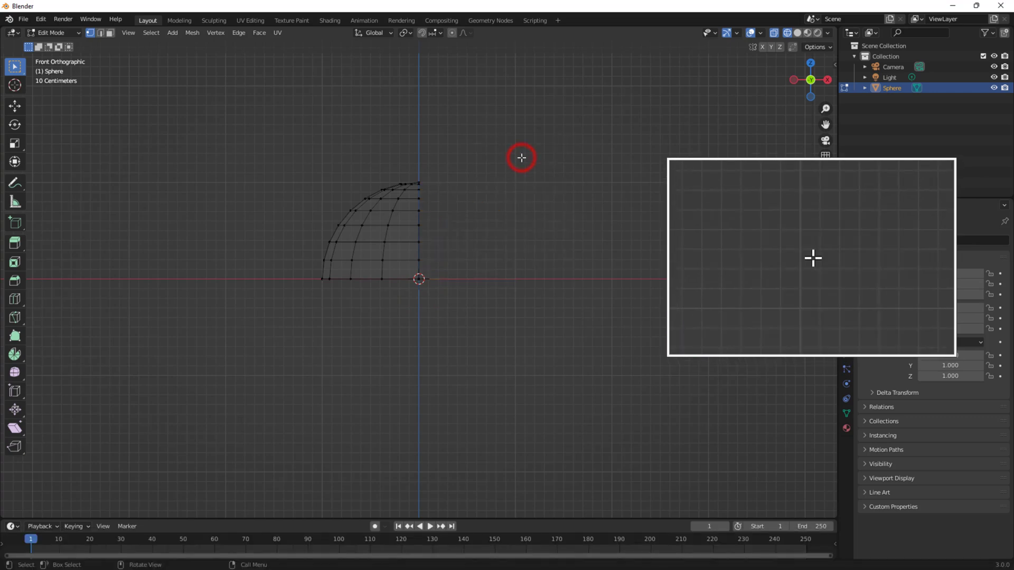
Switch the viewport to solid shading with X-ray turned on and view the mesh's curved outer side
middle_click_drag(479, 184, 533, 255)
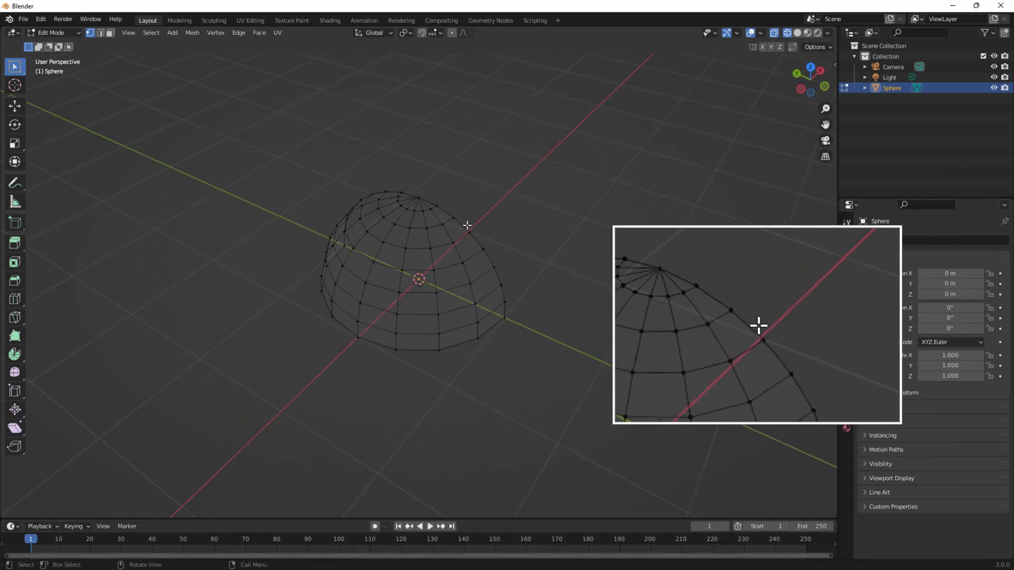
middle_click_drag(470, 228, 498, 232)
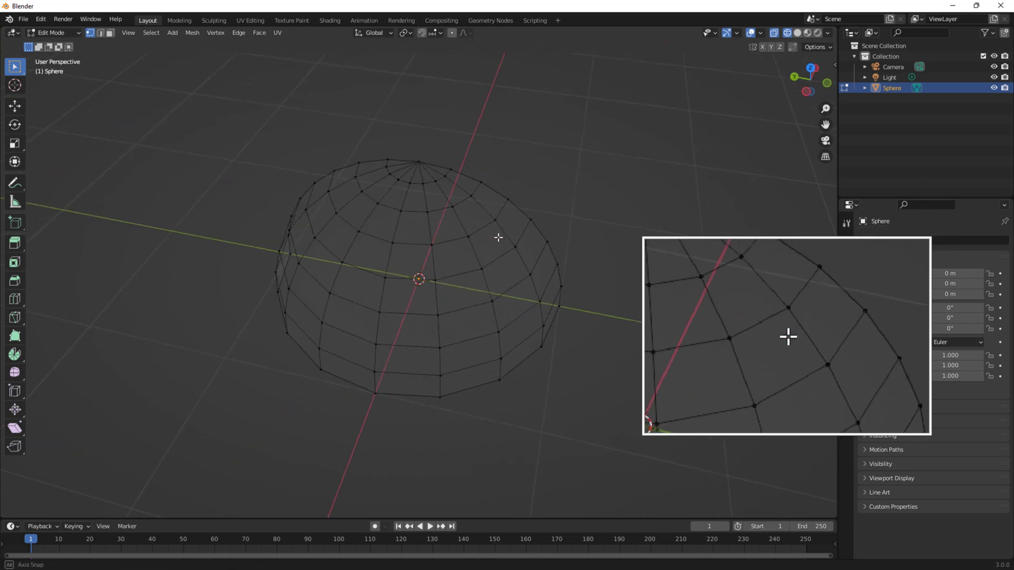
left_click(798, 33)
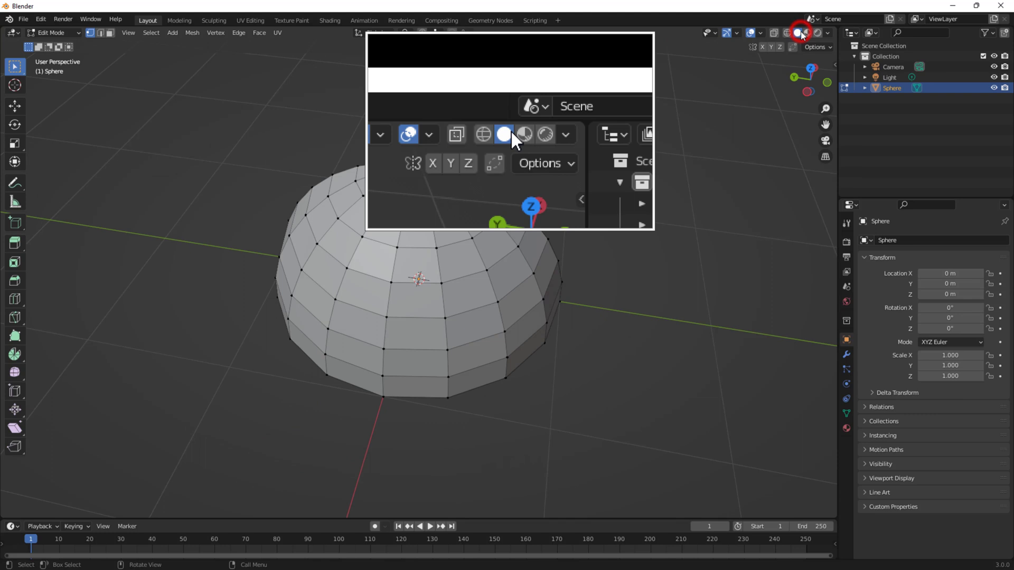
left_click(773, 33)
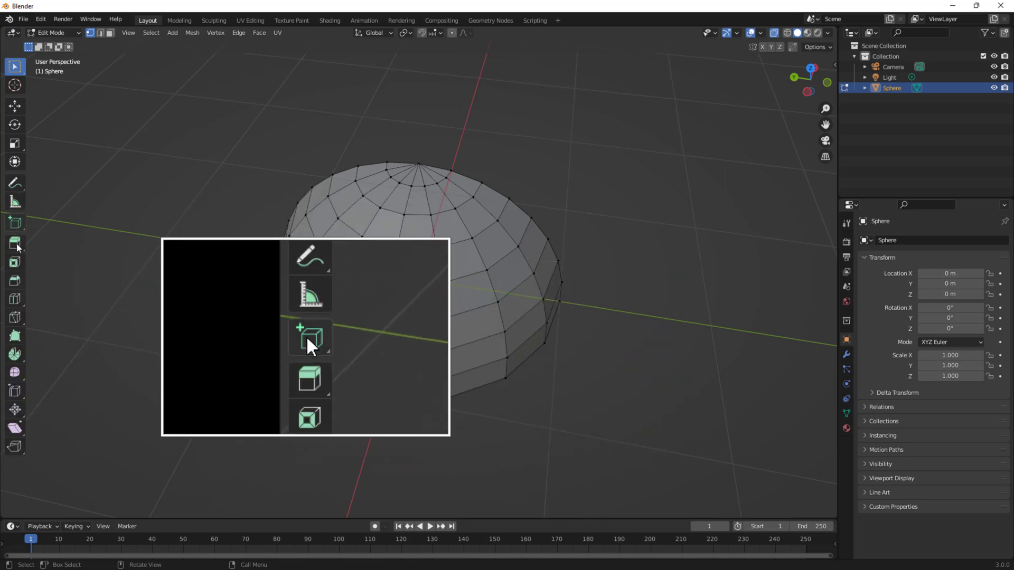
Knife-cut an arched line across the upper faces, from a vertex on one side over to the matching vertex on the other
left_click(17, 321)
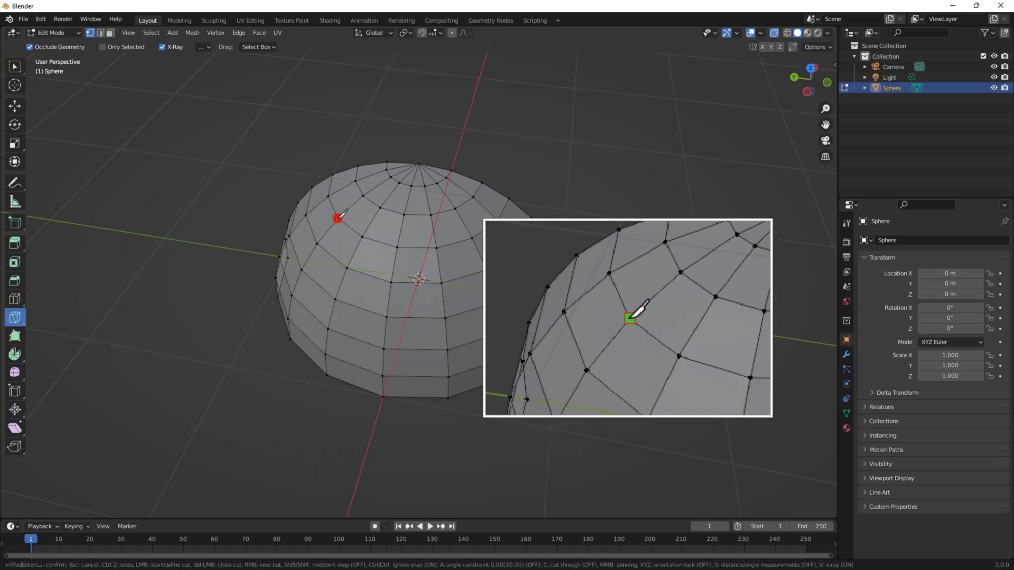
left_click(338, 218)
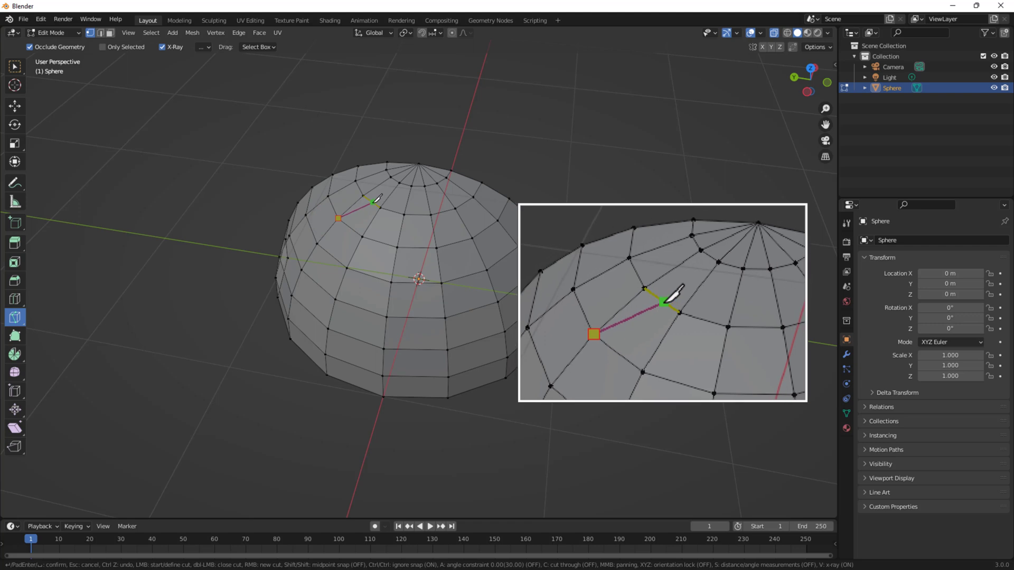
left_click(374, 204)
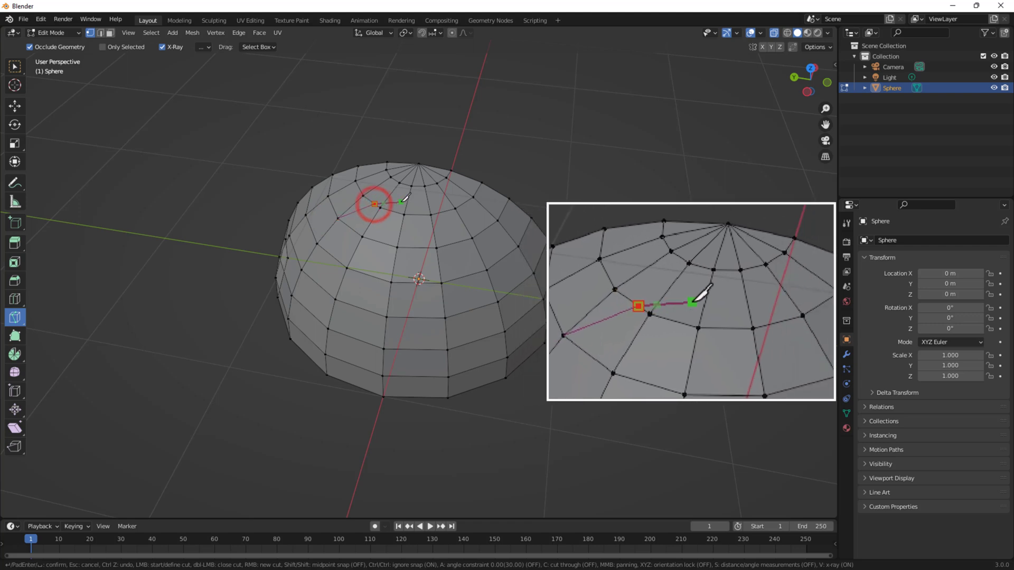
left_click(407, 199)
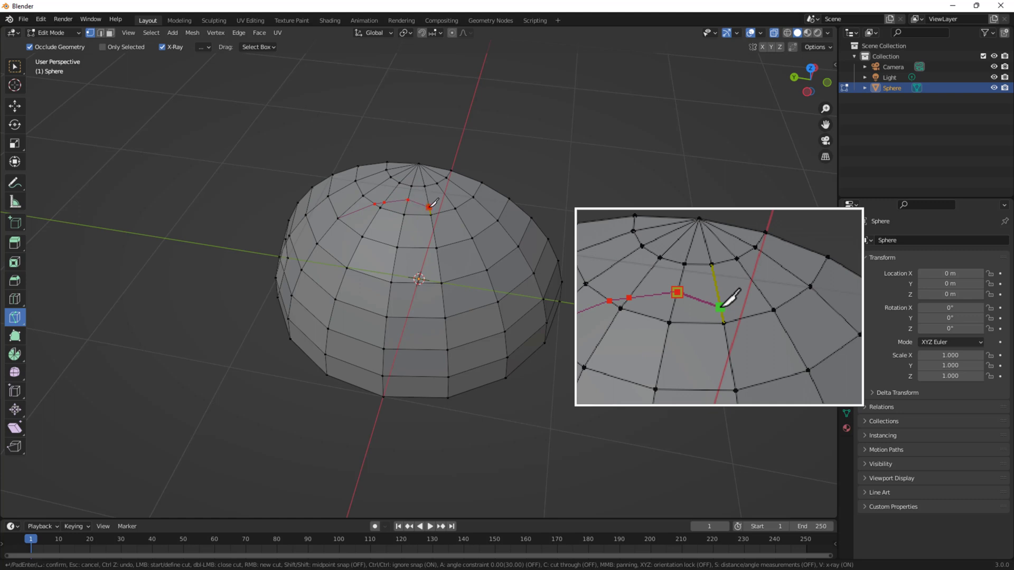
left_click(429, 207)
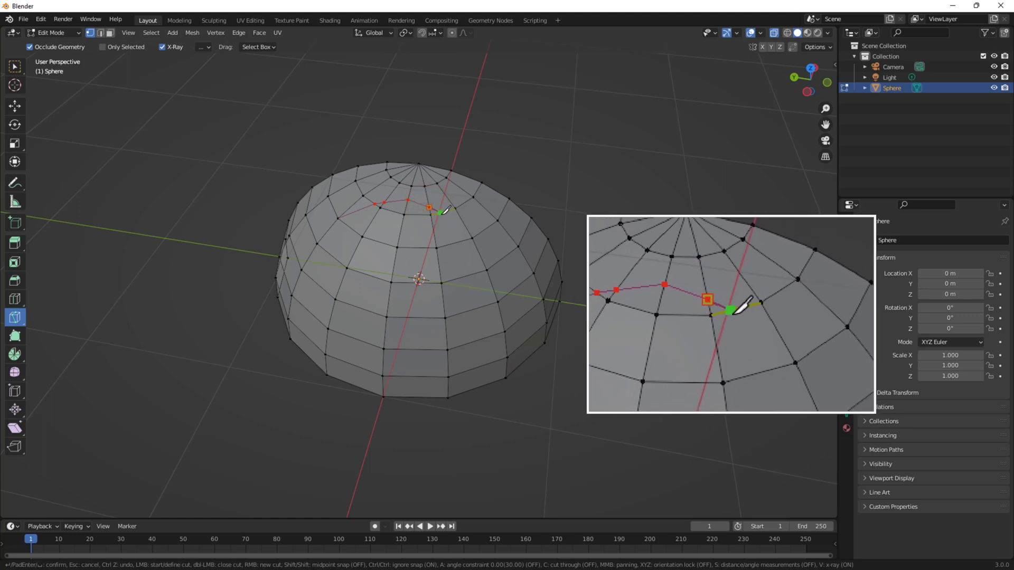
left_click(439, 212)
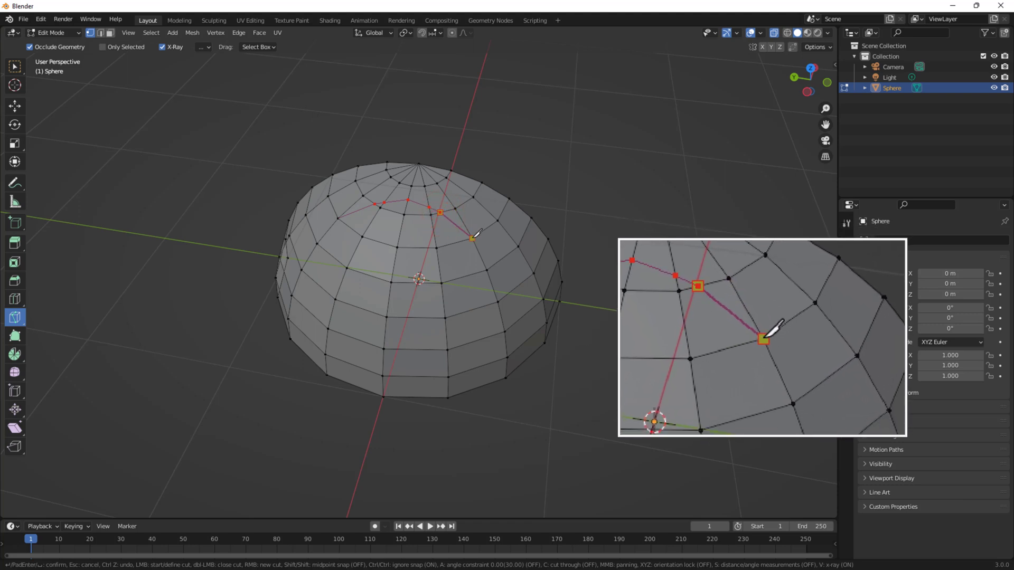
left_click(472, 238)
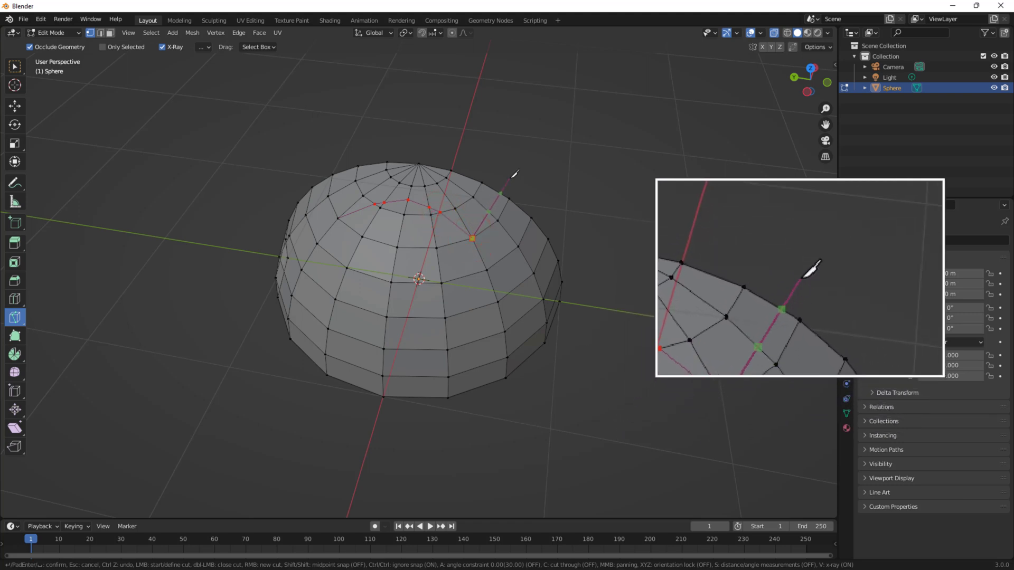
key("Return")
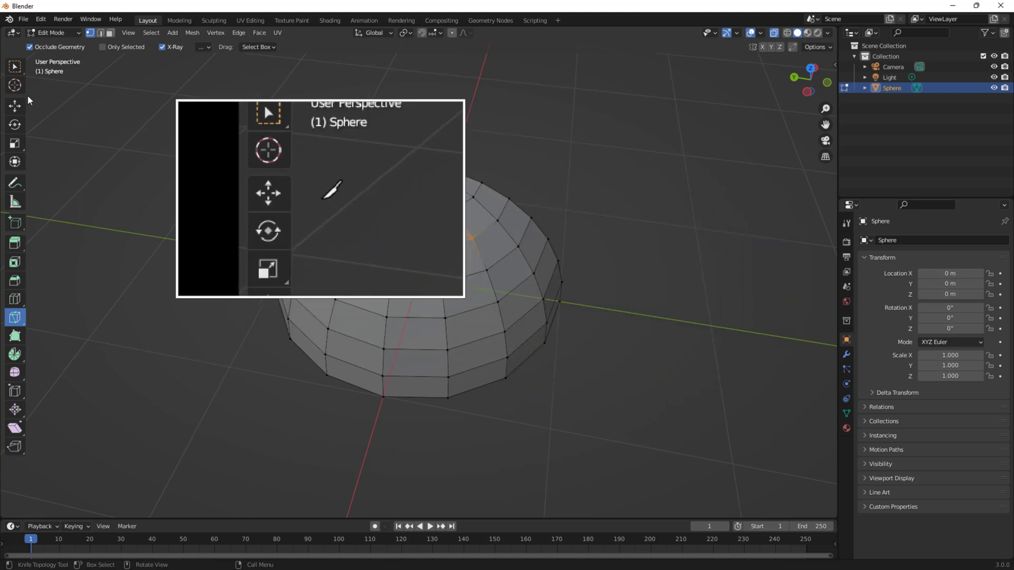
Extend the selection from both ends of the cut arch down along the edge columns to the mesh's lower rim
left_click(15, 66)
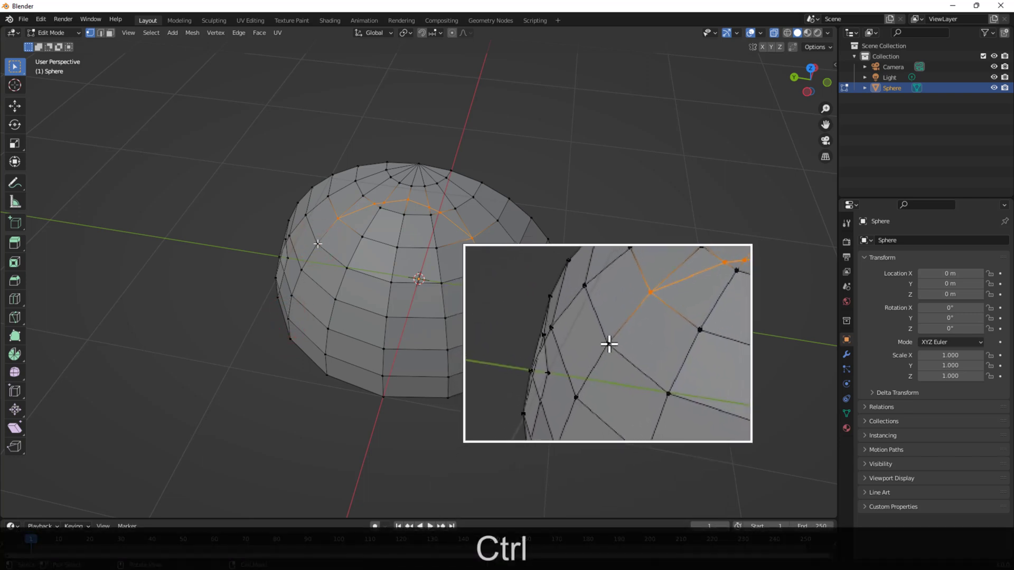
left_click(290, 338, "ctrl+shift")
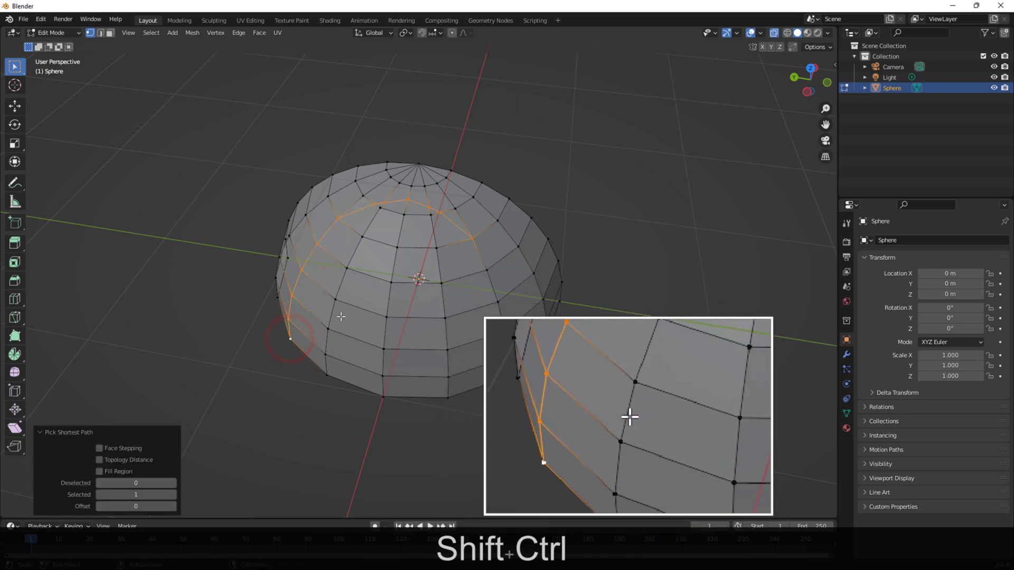
left_click(486, 270, "shift")
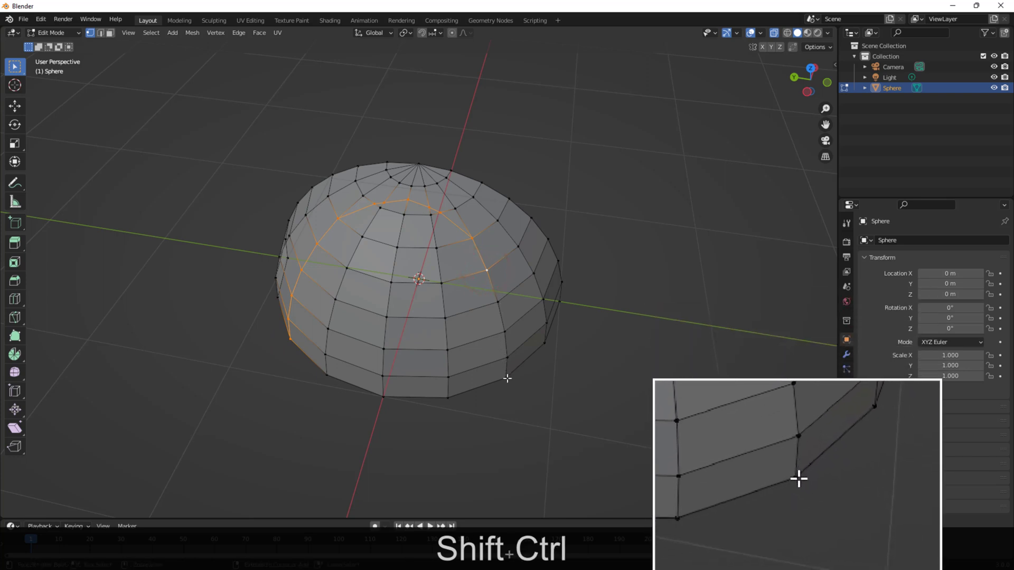
left_click(507, 378, "ctrl+shift")
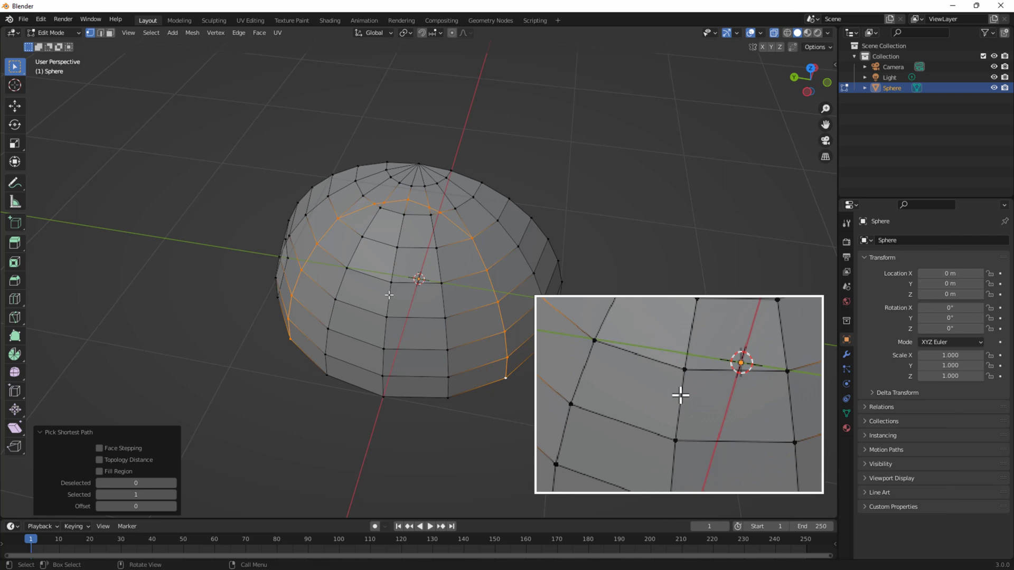
Add the middle edge column up to the pole and the open cut edge down to its negative Y end to the selection
key("shift")
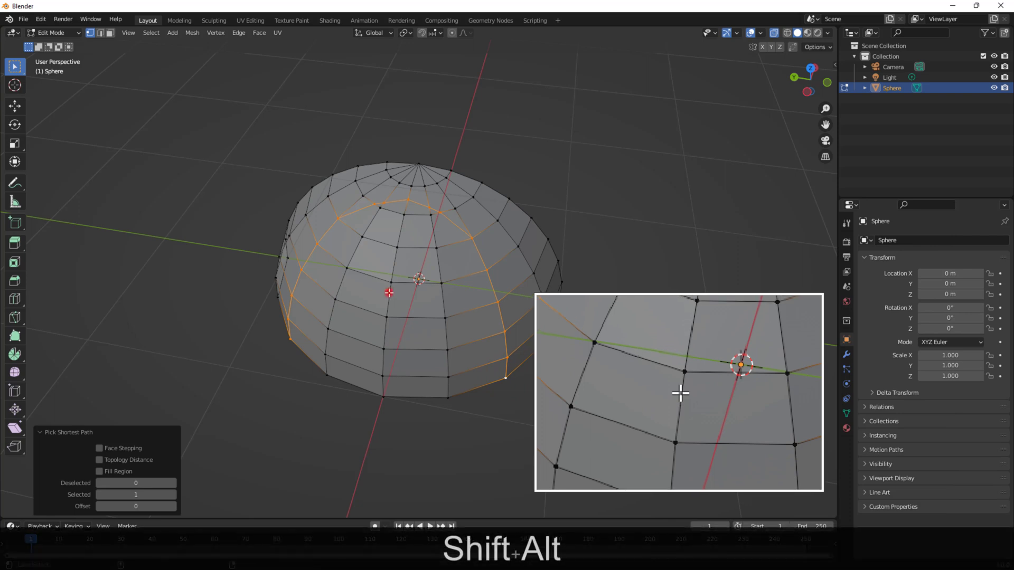
left_click(389, 293, "alt+shift")
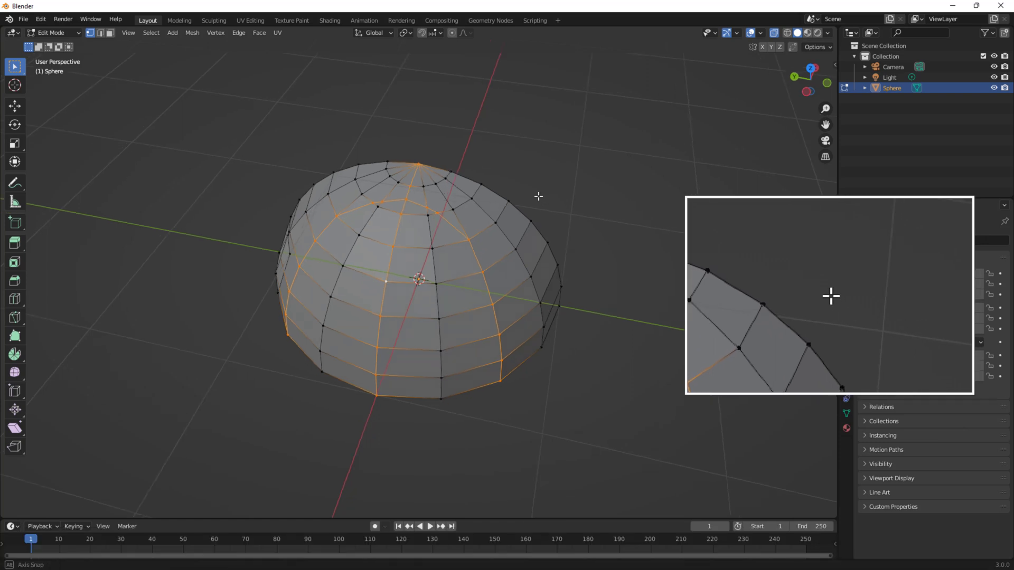
middle_click_drag(538, 197, 521, 208)
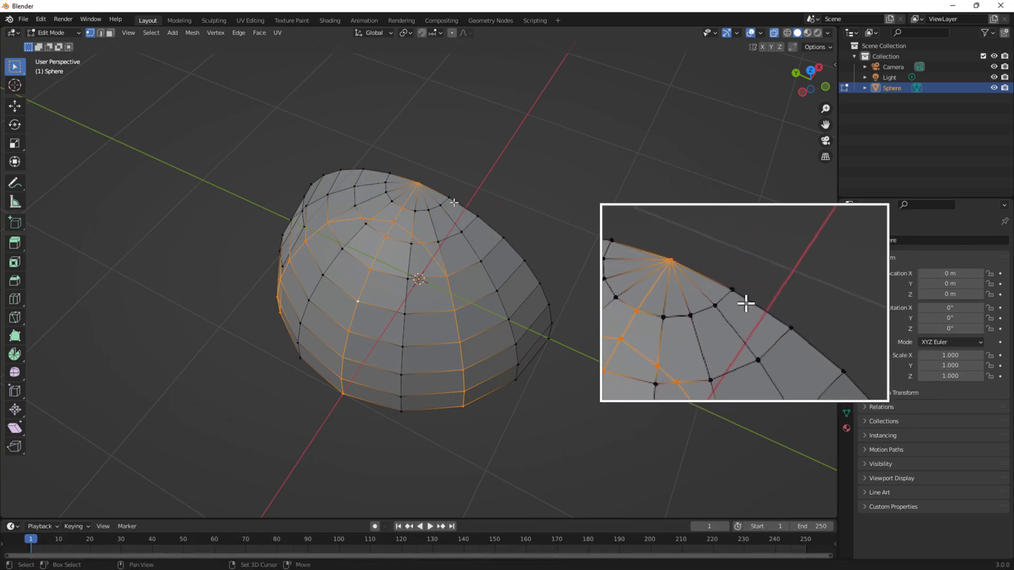
left_click(548, 303, "ctrl+shift")
middle_click_drag(570, 315, 557, 297)
left_click(539, 335, "ctrl")
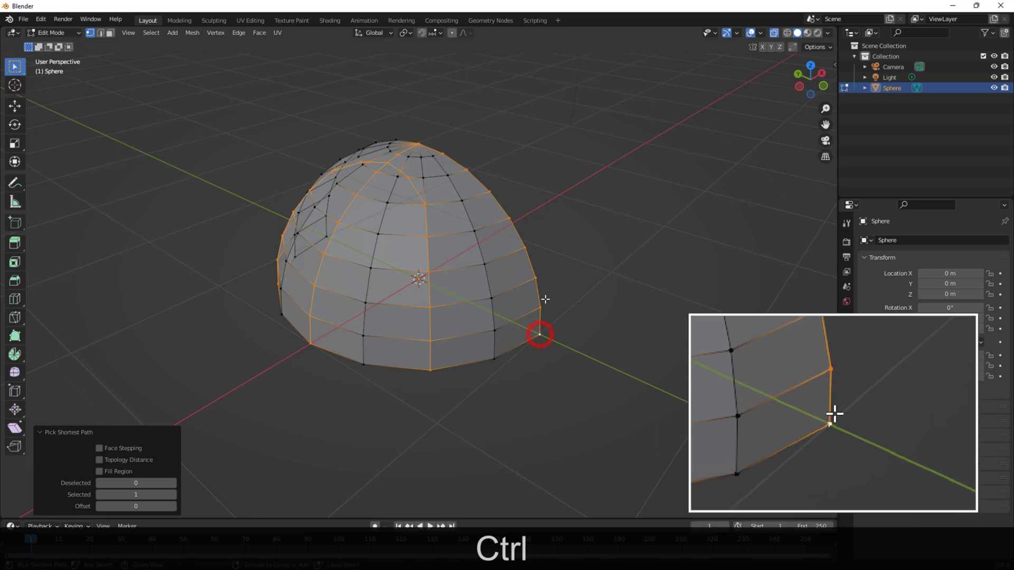
Extend the selection from the pole along the open cut edge down to its positive Y end
middle_click_drag(511, 171, 572, 213)
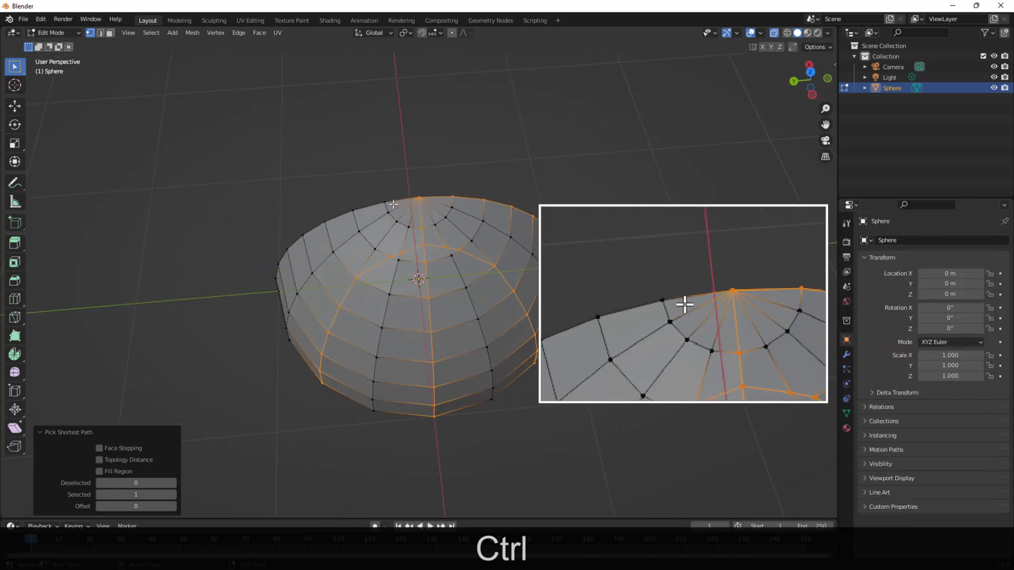
left_click(384, 202, "ctrl")
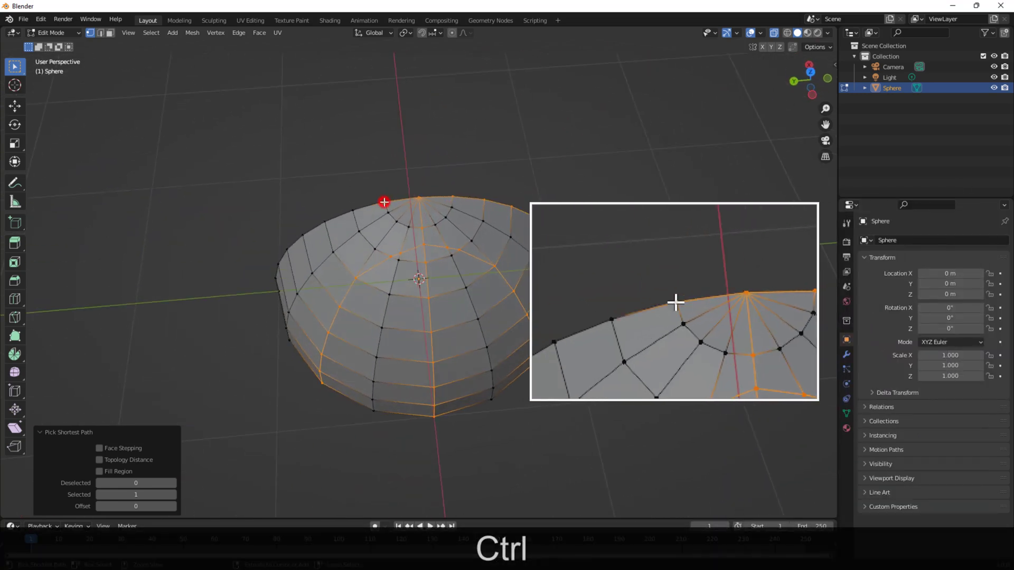
middle_click_drag(267, 197, 322, 235)
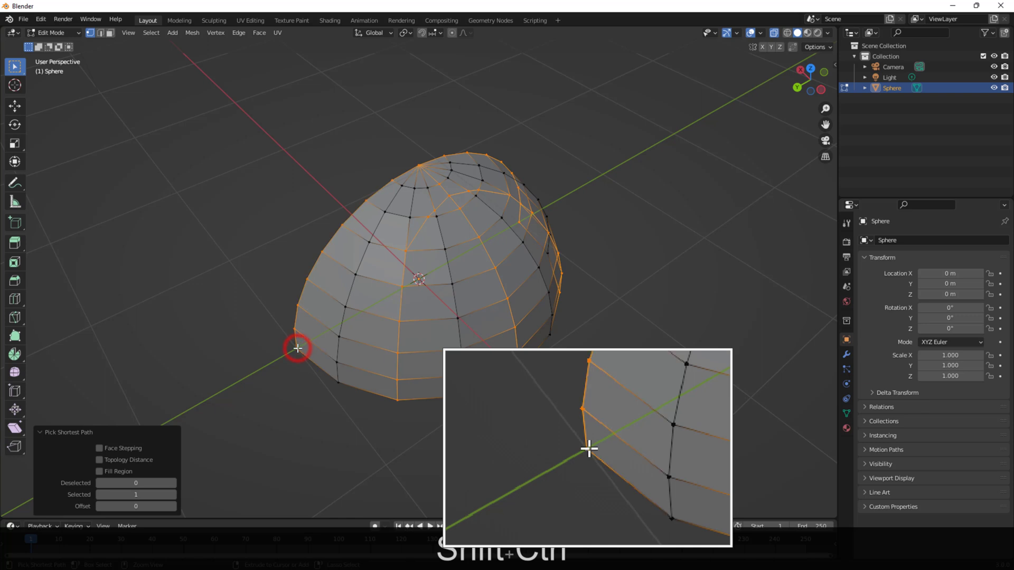
middle_click_drag(296, 229, 597, 206)
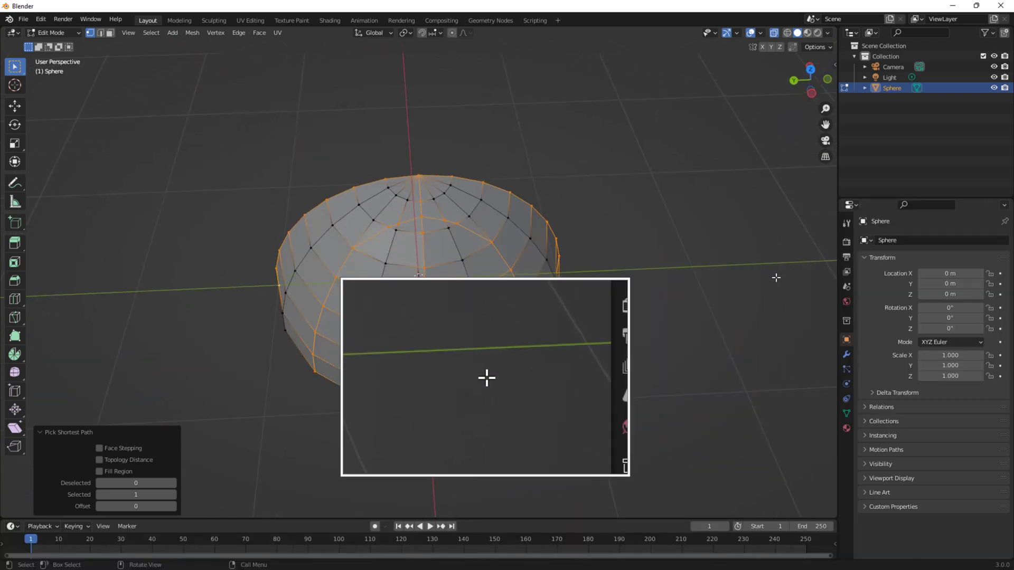
Add a Mirror modifier to the mesh that mirrors across both the X and Z axes
left_click(846, 355)
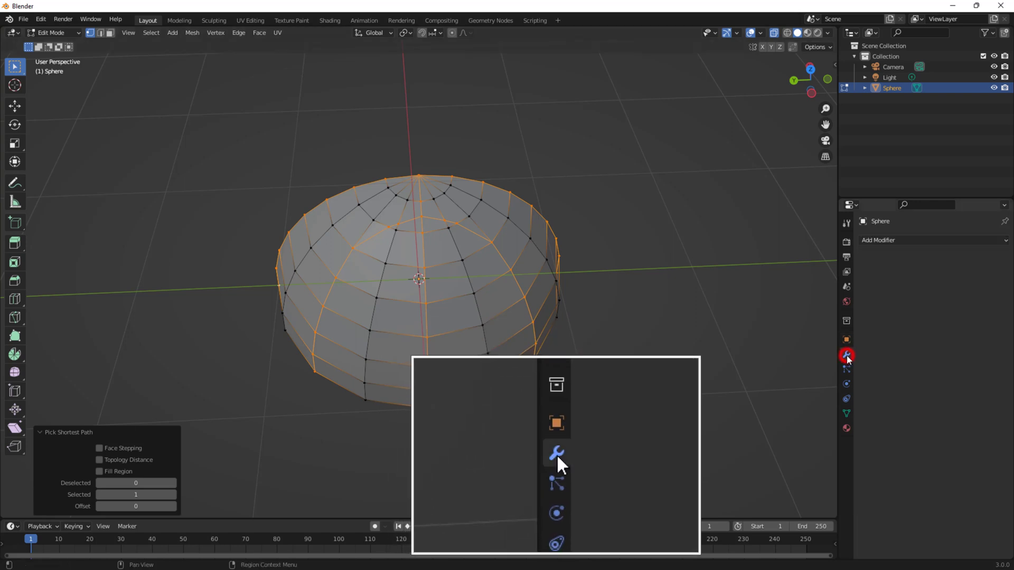
left_click(881, 240)
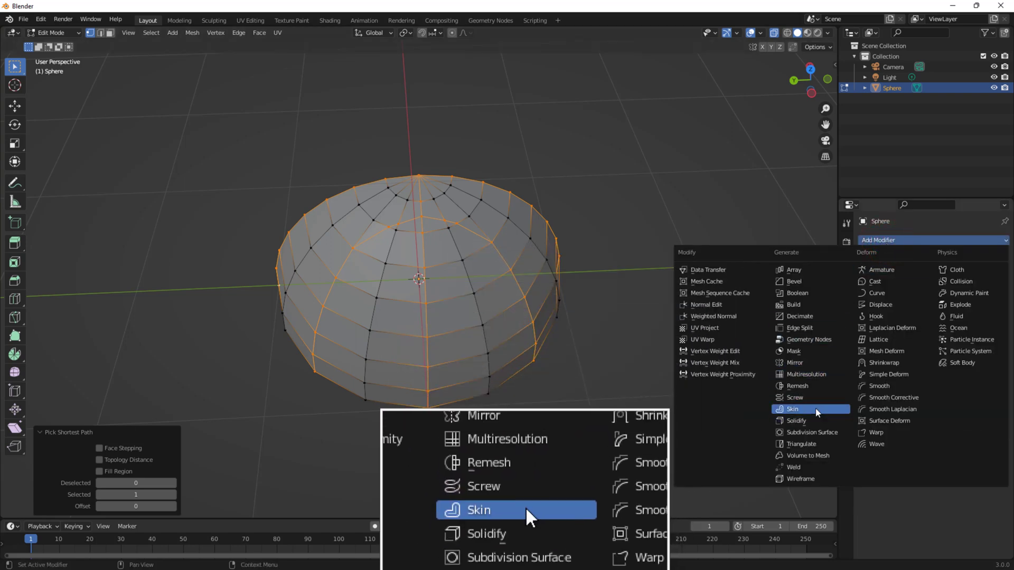
left_click(802, 362)
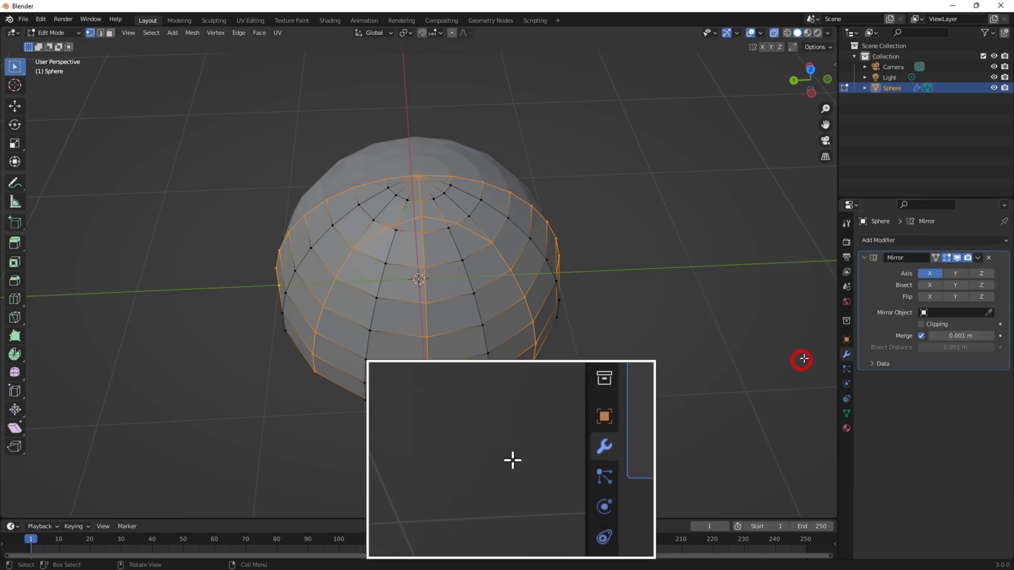
left_click(980, 274)
middle_click_drag(810, 273, 233, 106)
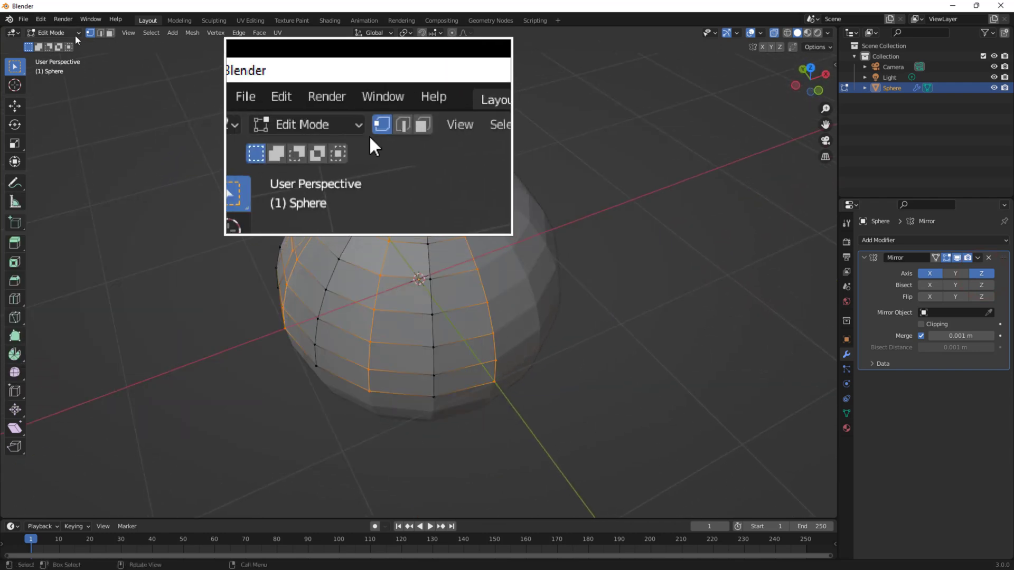
Switch to Object Mode and apply the Mirror modifier
left_click(74, 34)
left_click(64, 45)
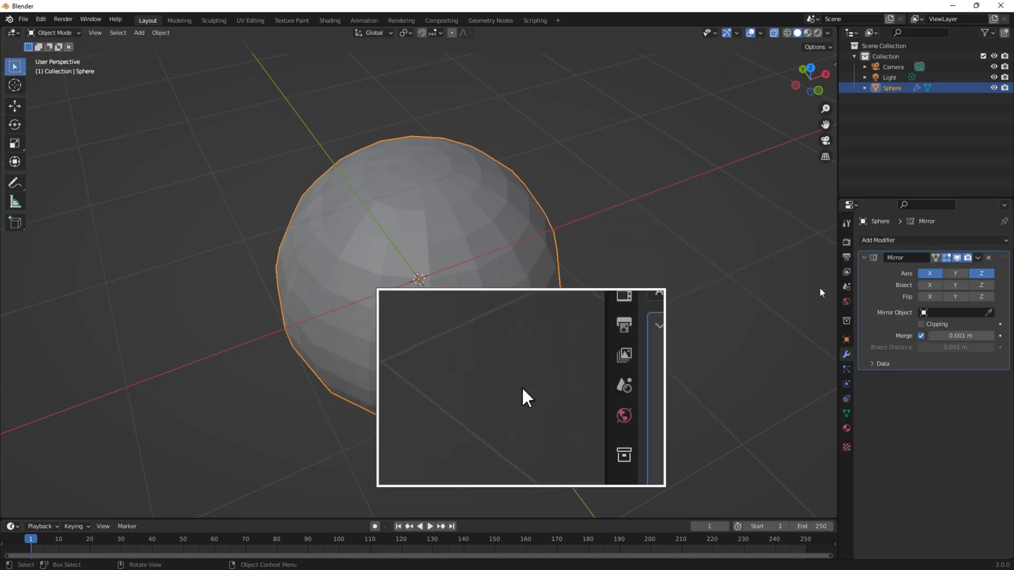
key("ctrl+a")
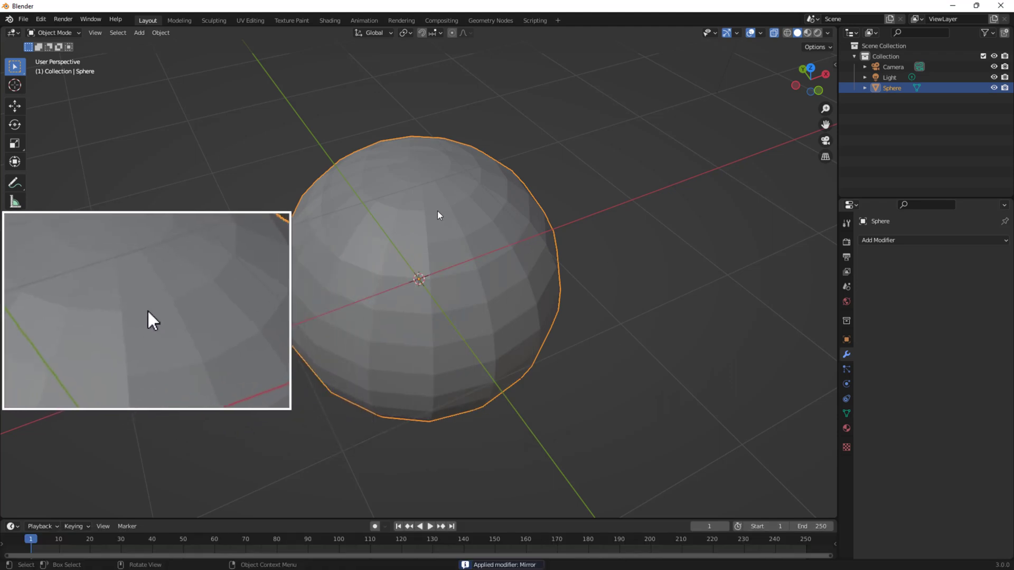
Return to Edit Mode and turn X-ray off so that only the front surface of the sphere shows
key("Tab")
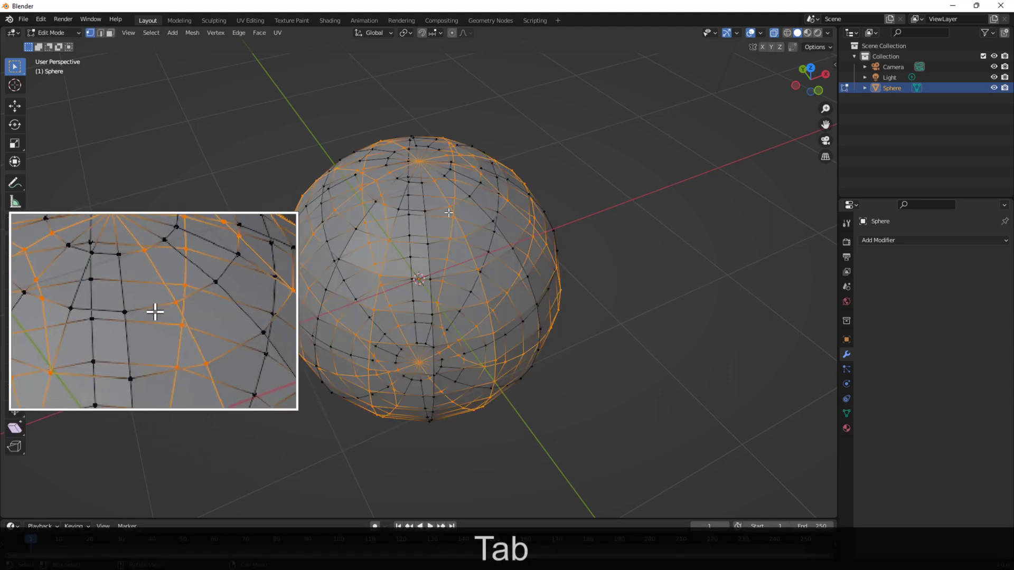
left_click(778, 34)
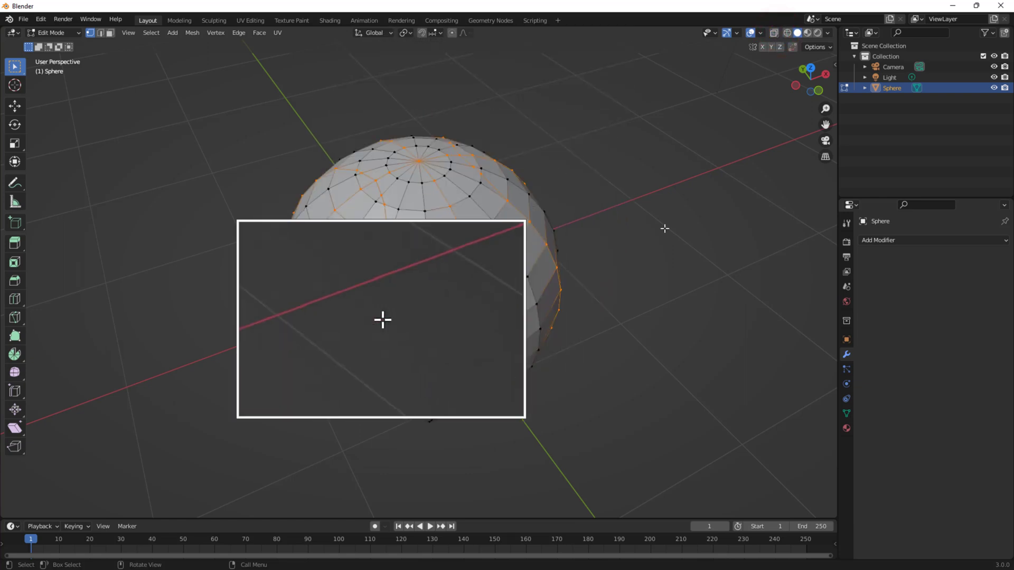
middle_click_drag(612, 245, 554, 250)
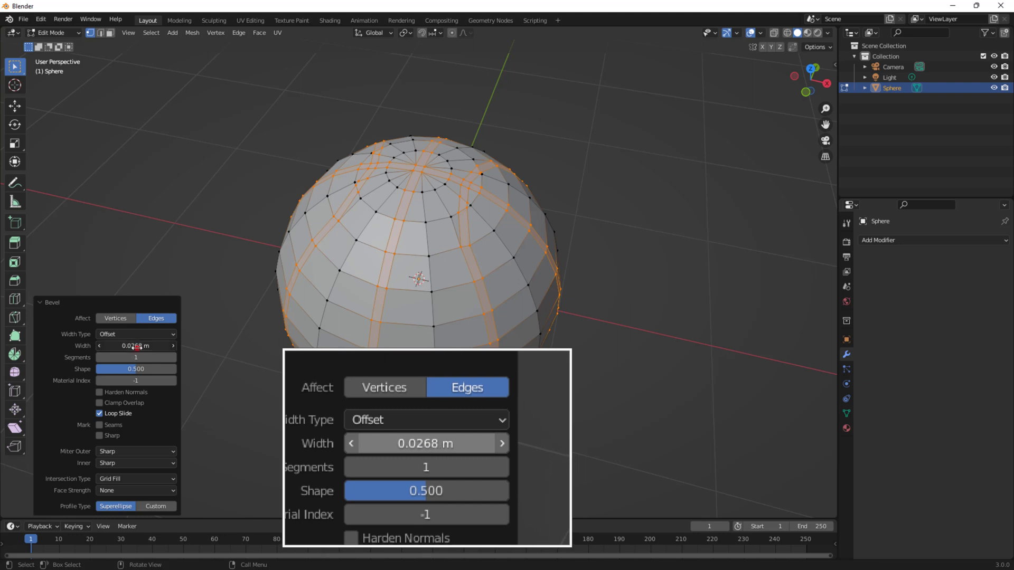
Bevel the selected seam edges with a width of 0.025 m and 7 segments
left_click(136, 346)
type("0.")
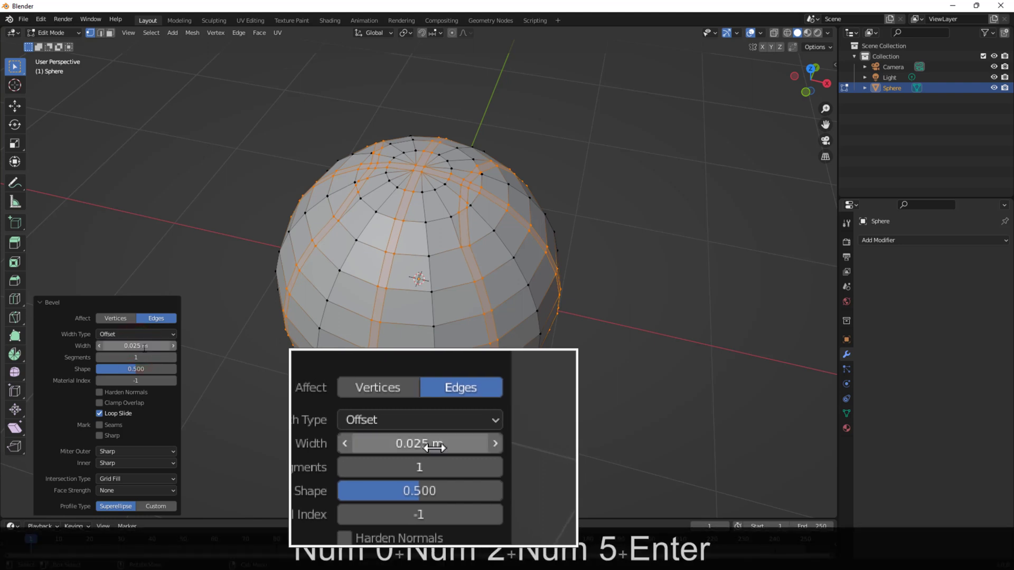
left_click(137, 359)
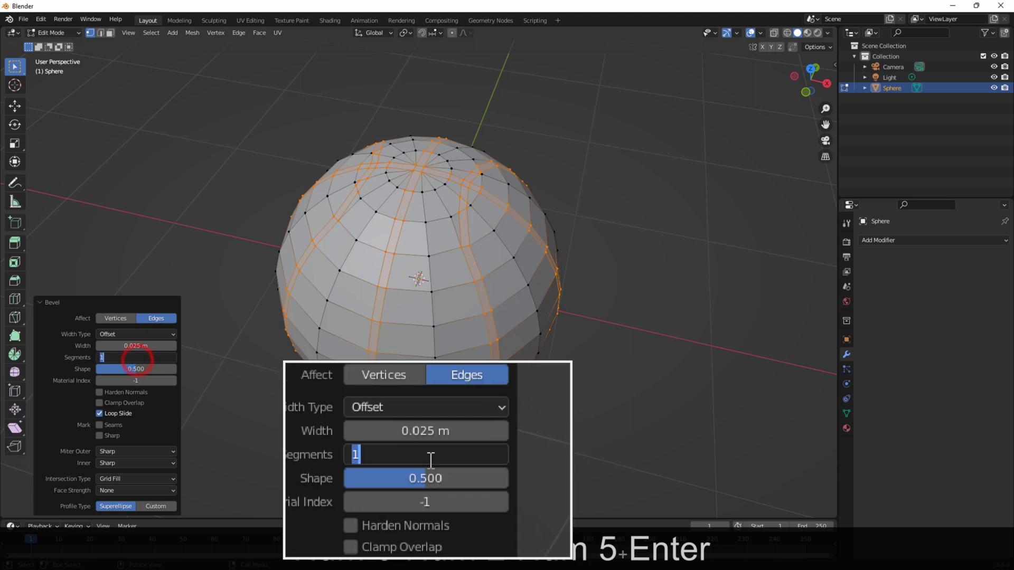
type("7")
key("Return")
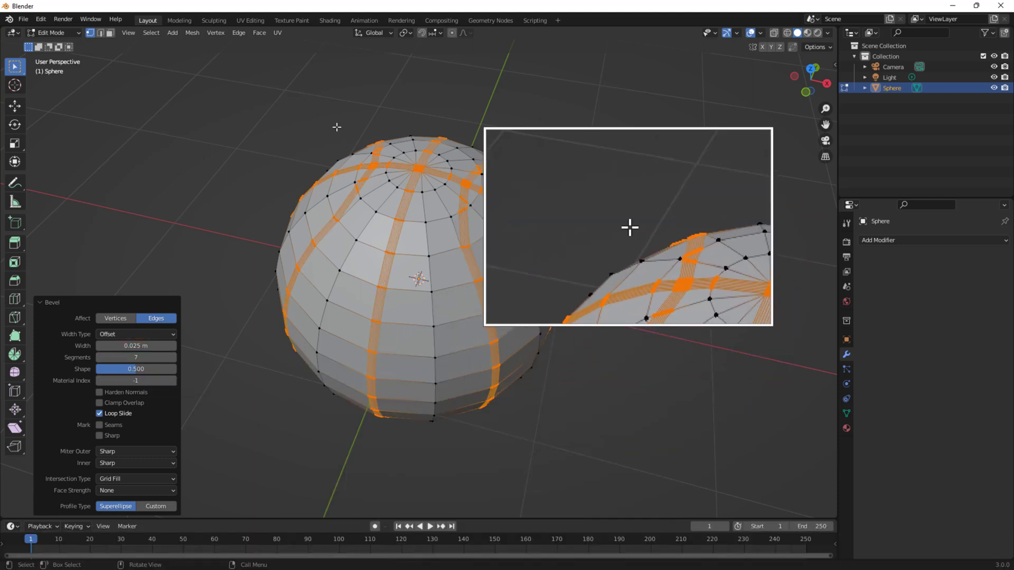
Shrink the selection by one step (Select Less) to drop the outer borders of the bevelled strips
left_click(153, 33)
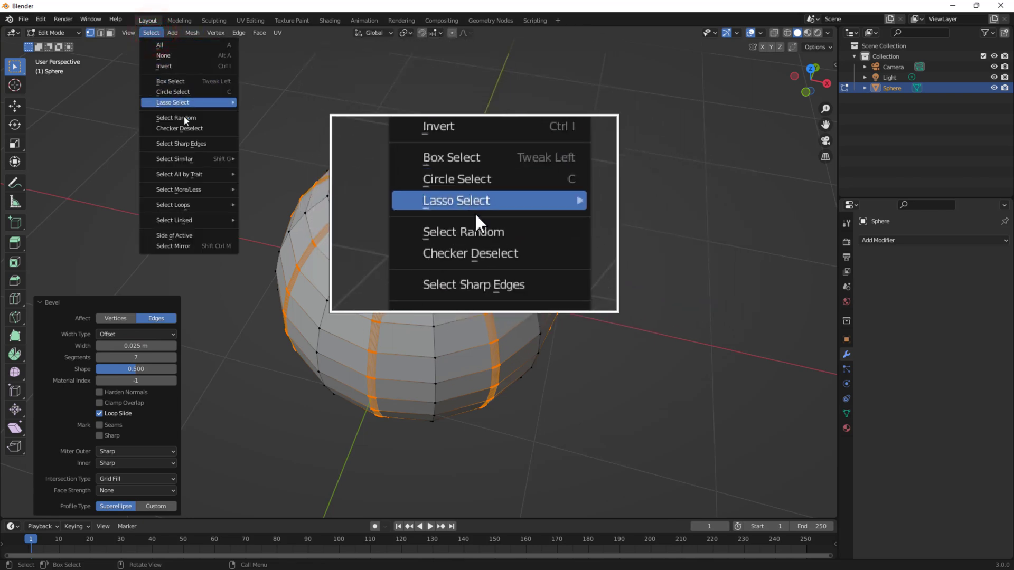
mouse_move(211, 190)
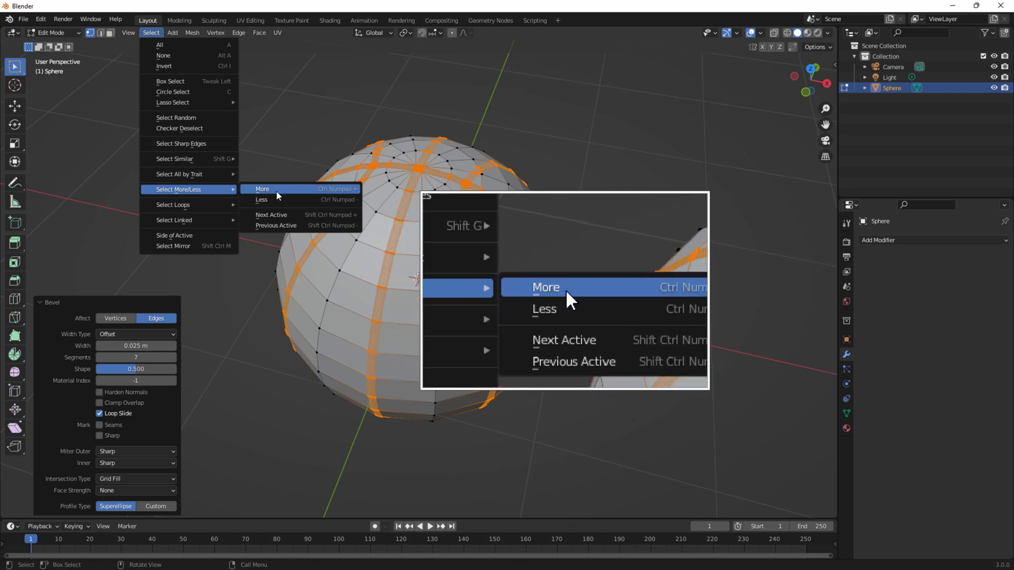
left_click(299, 203)
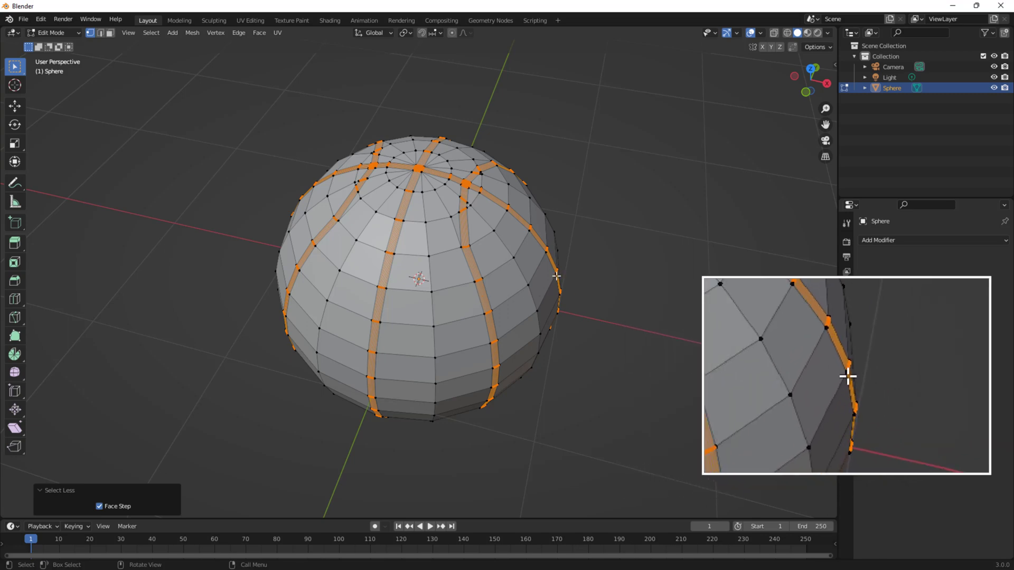
Scale the selected inner strips uniformly to 0.997 to sink them into the sphere as shallow grooves
scroll(557, 276, "up", 3)
key("s")
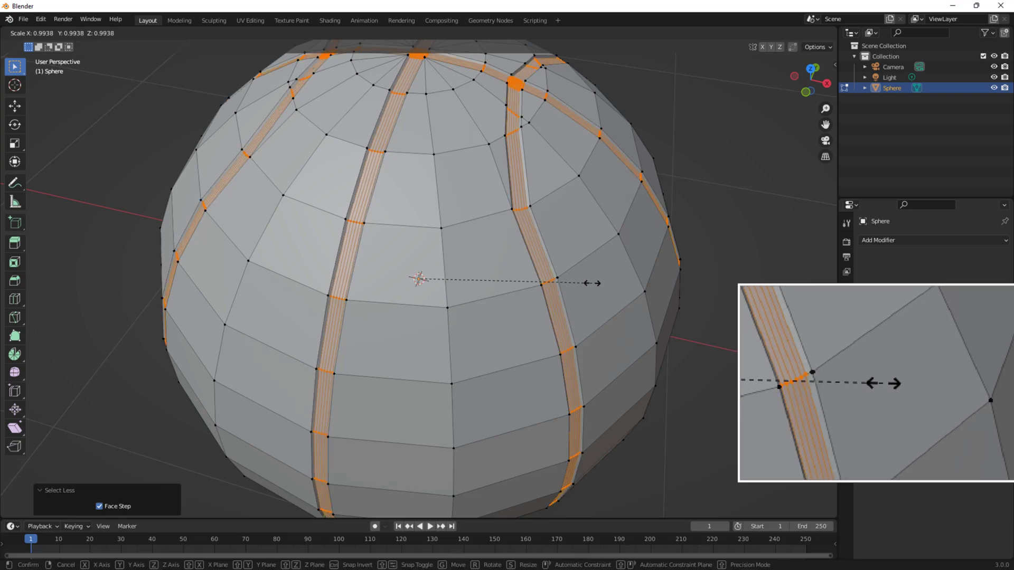
left_click(591, 284)
middle_click_drag(418, 264, 284, 246)
scroll(270, 218, "up", 4)
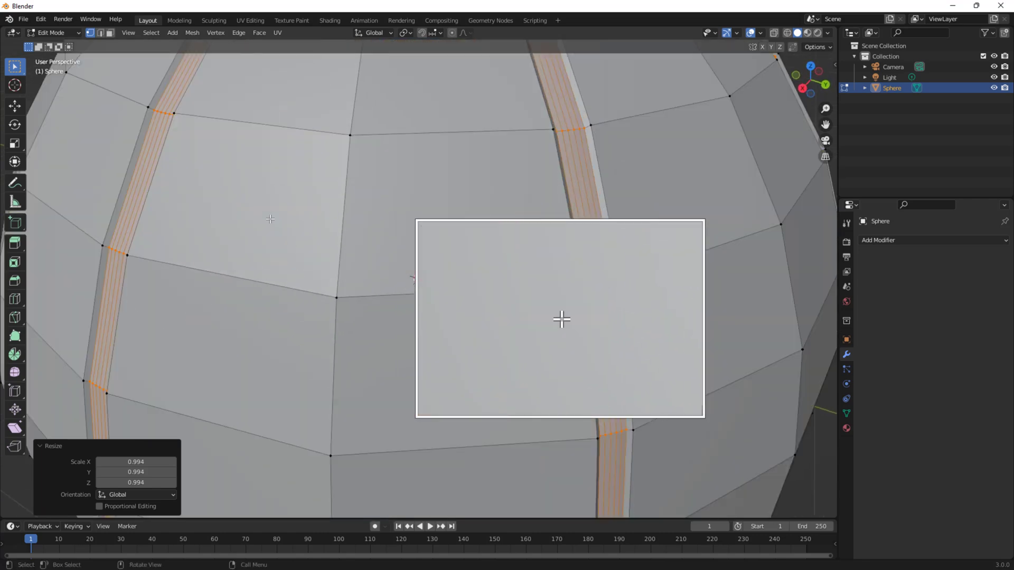
scroll(269, 219, "down", 5)
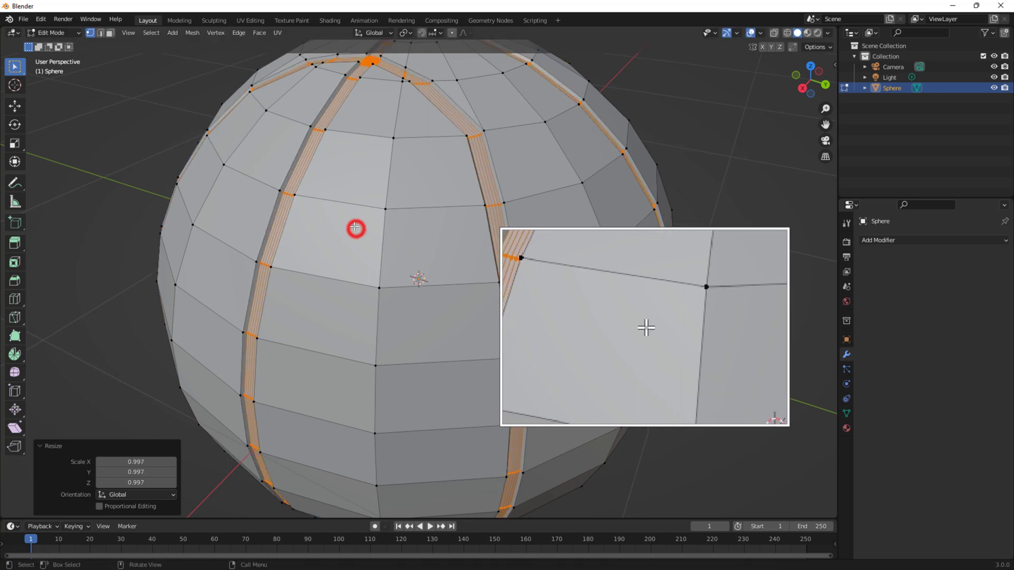
middle_click_drag(354, 228, 326, 205)
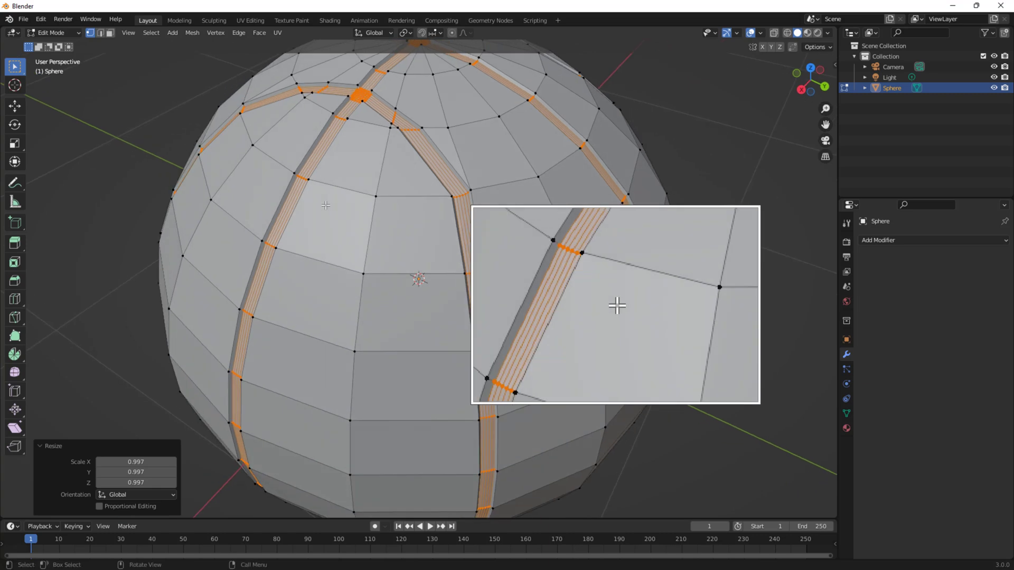
Return to Object Mode and add a Subdivision Surface modifier with viewport and render levels both set to 3
key("Tab")
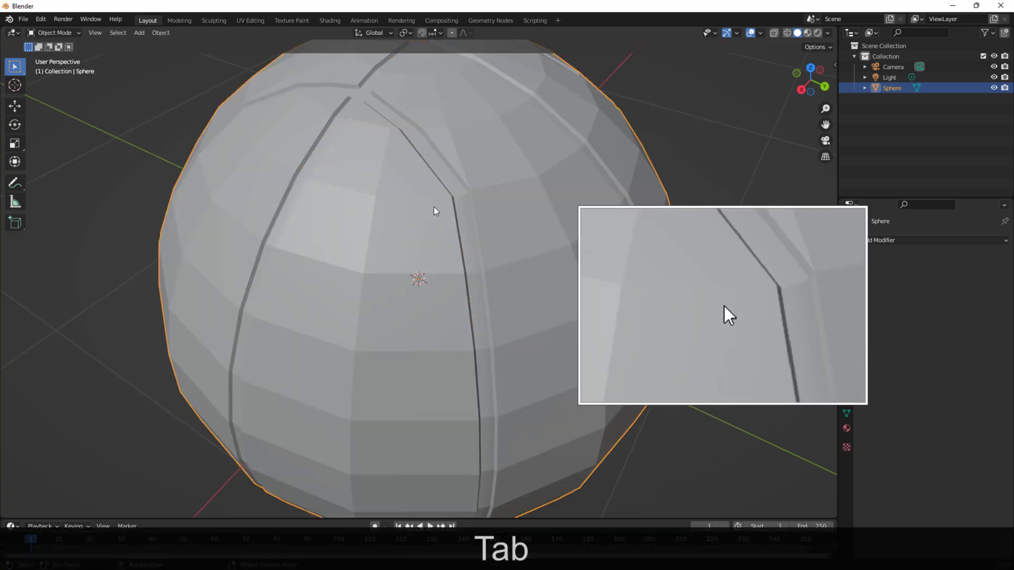
scroll(497, 238, "up", 2)
scroll(517, 238, "down", 4)
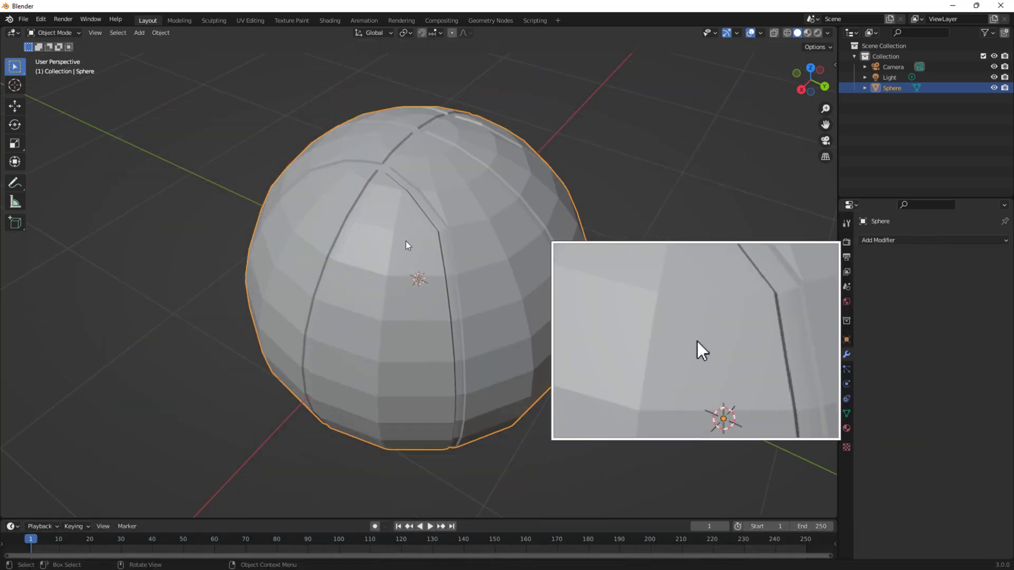
middle_click_drag(485, 229, 414, 249)
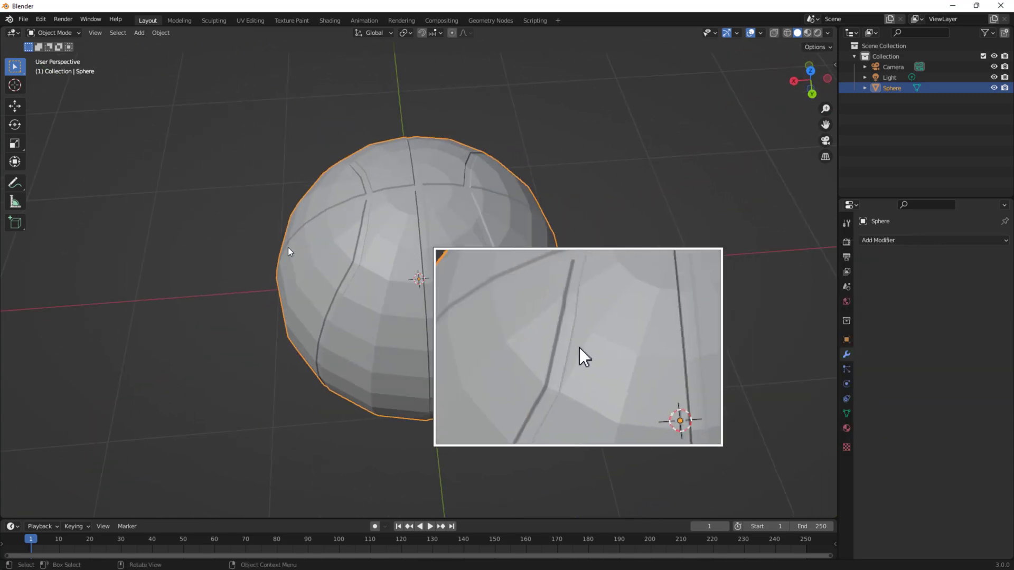
left_click(898, 240)
left_click(813, 433)
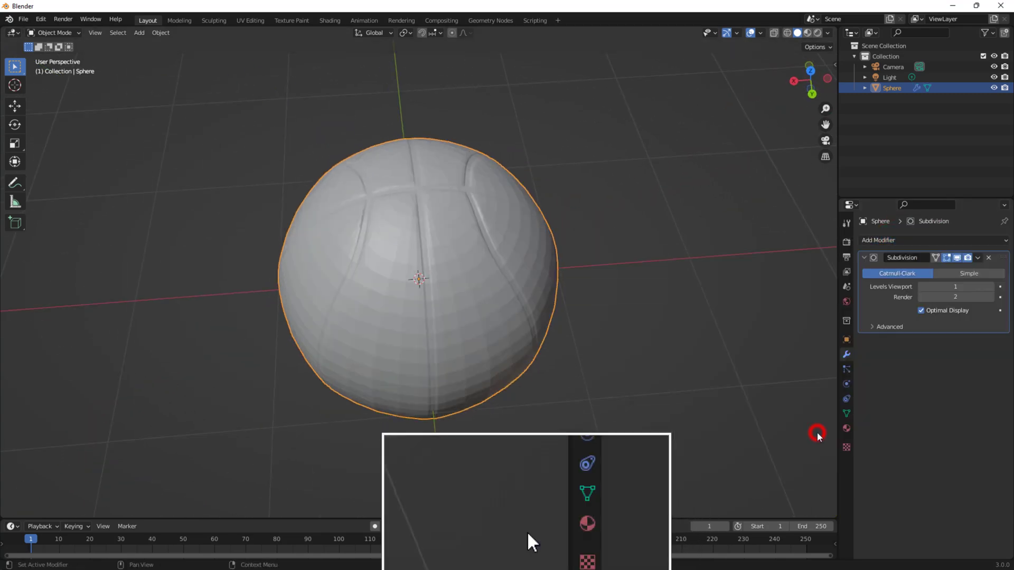
left_click(991, 287)
left_click(991, 287)
left_click(991, 297)
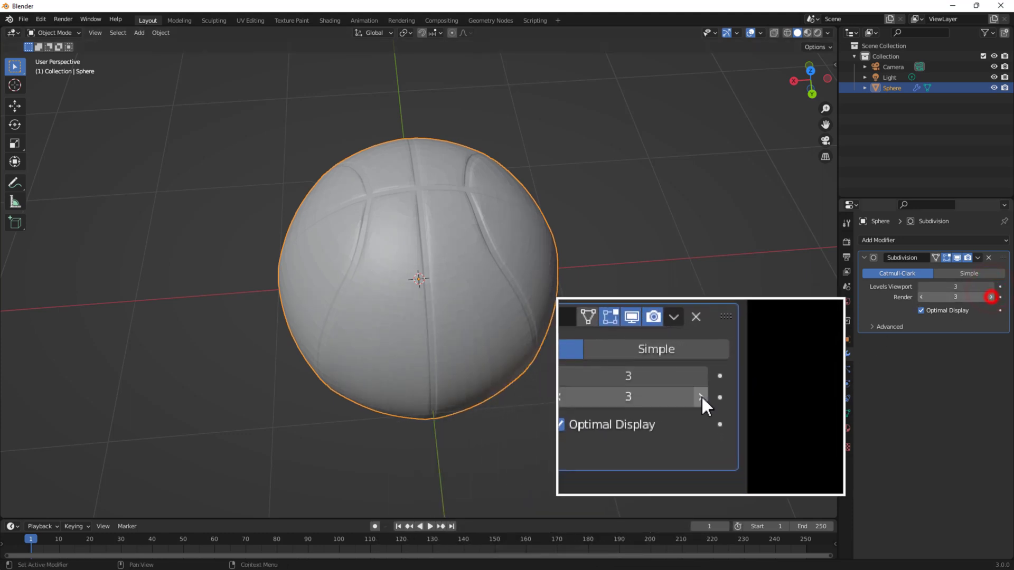
middle_click_drag(459, 267, 455, 268)
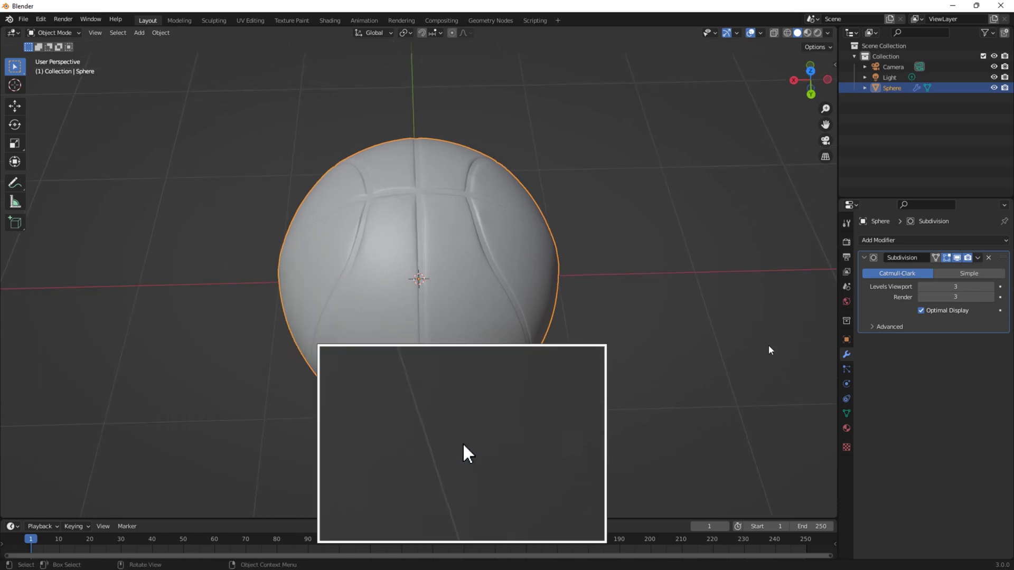
Create a new material on the sphere with a deep orange base color and show the viewport in Rendered shading
left_click(846, 429)
left_click(895, 285)
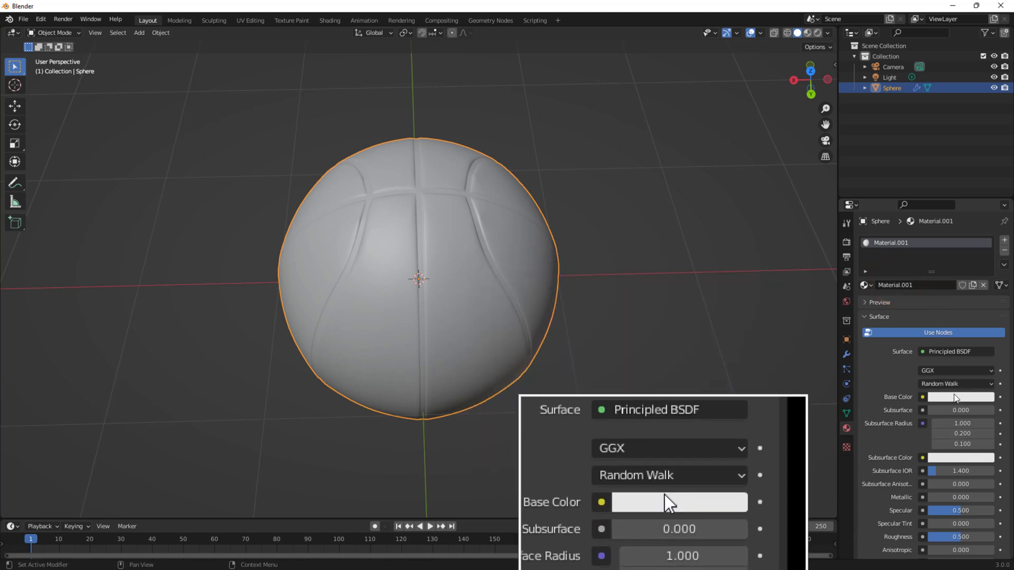
left_click(954, 397)
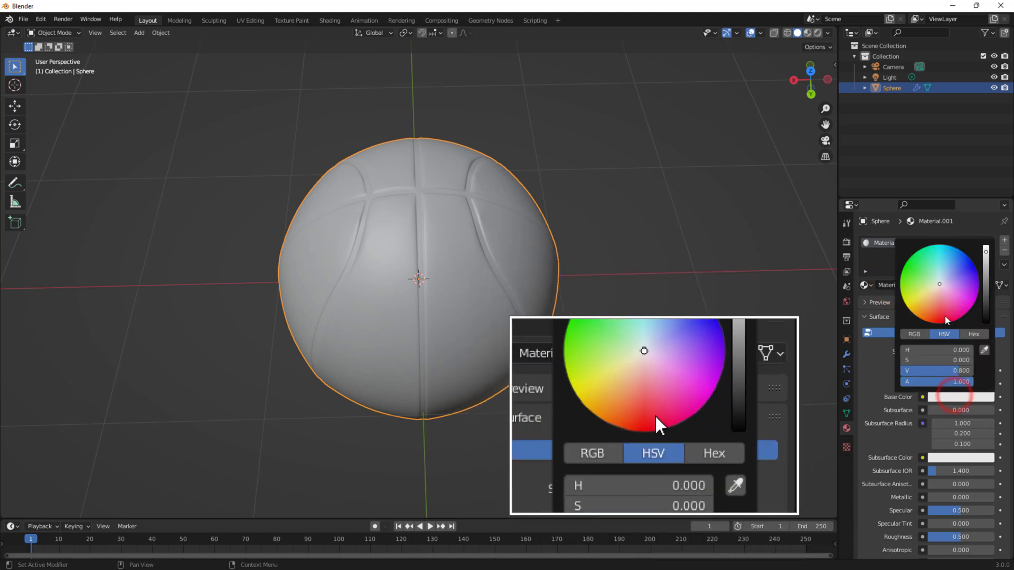
left_click_drag(945, 318, 940, 311)
left_click(972, 334)
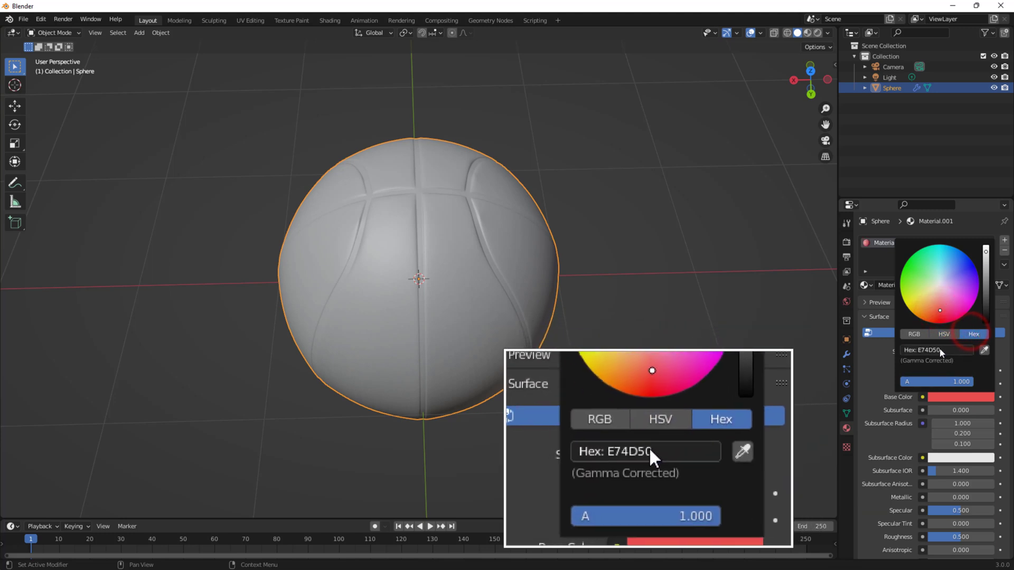
left_click(940, 349)
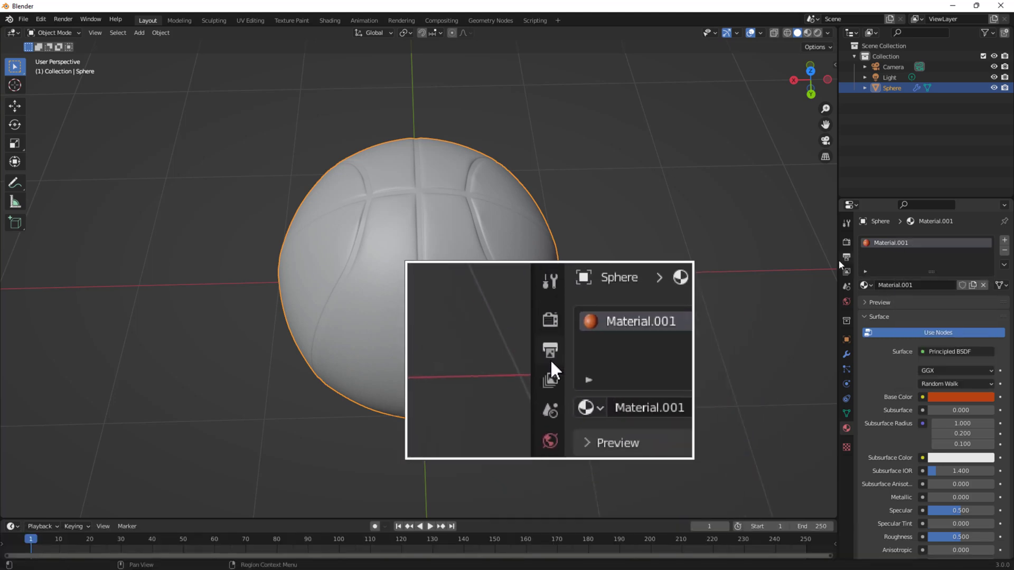
left_click(818, 32)
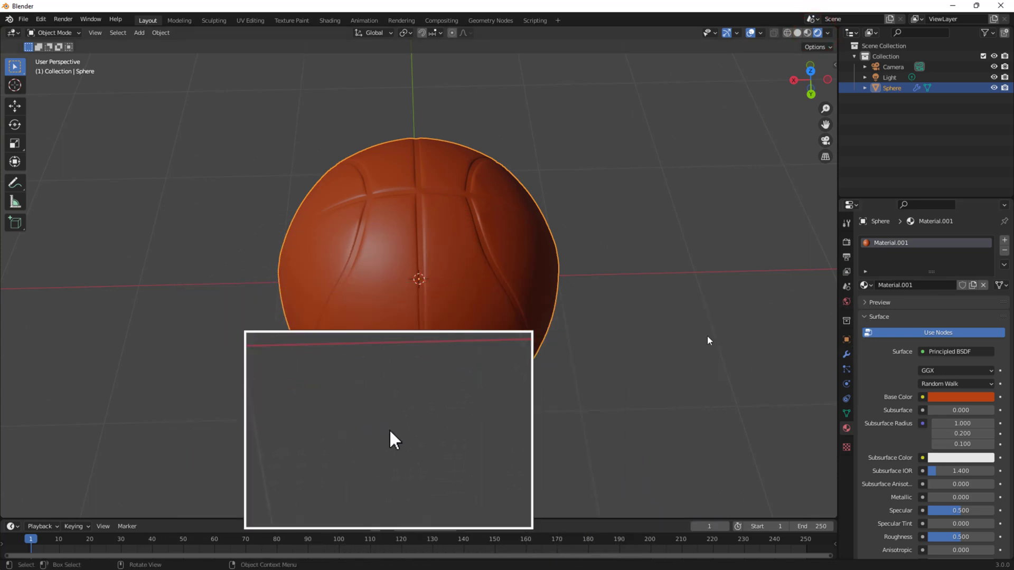
Add a second material slot to the sphere and create a new material in it with a near-black base color
left_click(1004, 240)
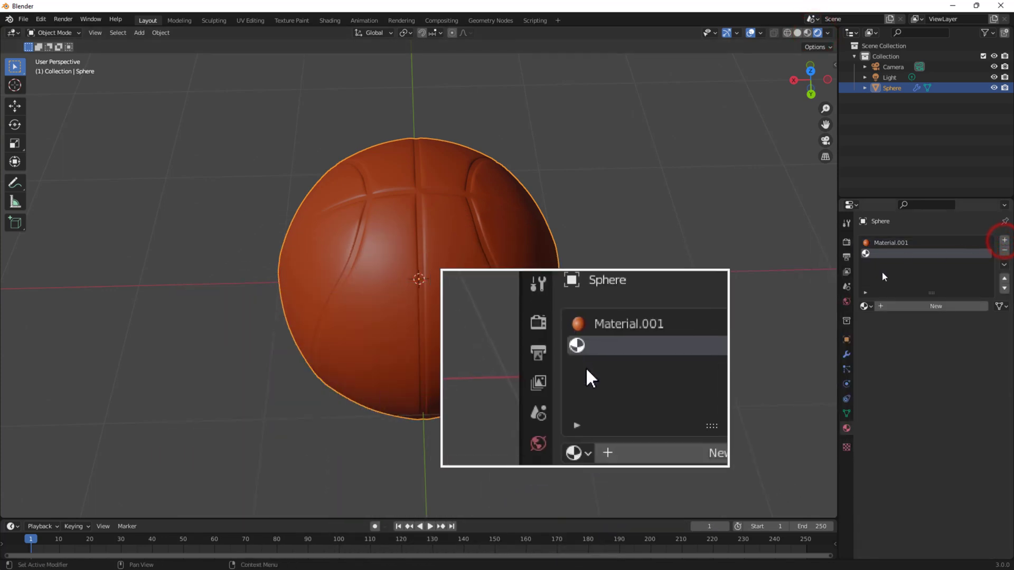
left_click(944, 311)
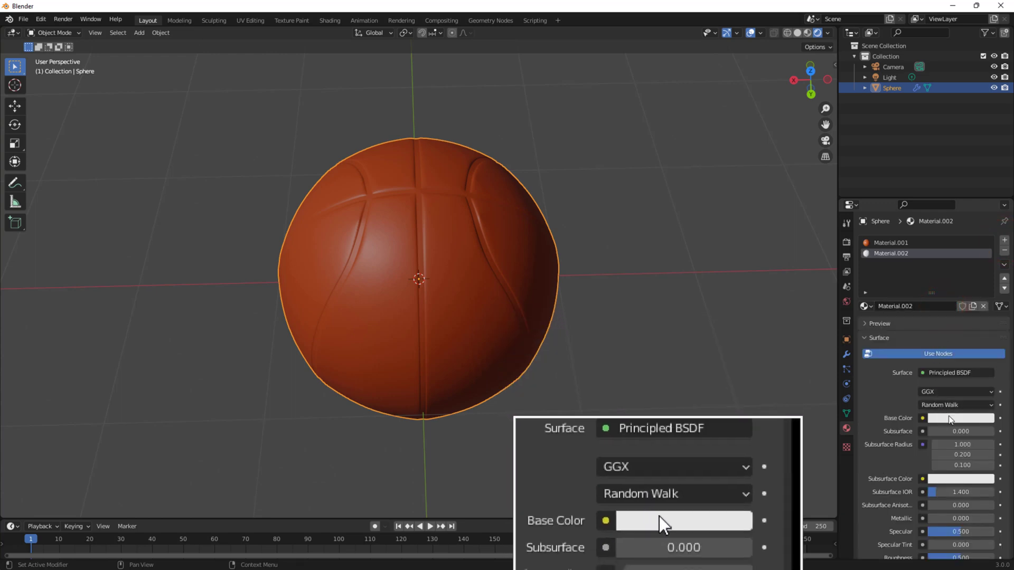
left_click(949, 418)
left_click_drag(985, 294, 985, 340)
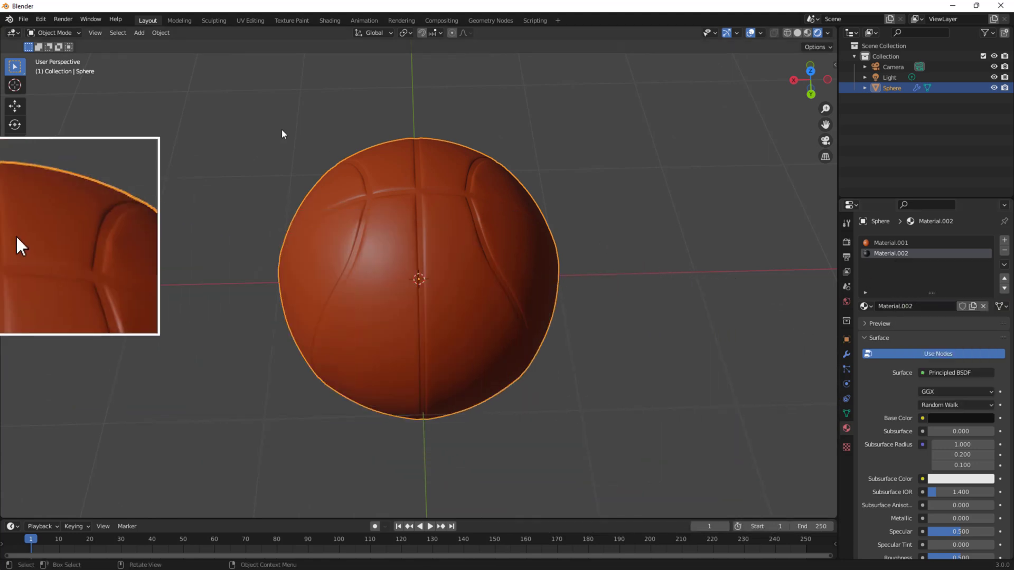
In Edit Mode, assign the black Material.002 to the selected seam strips, and return to Object Mode
left_click(76, 33)
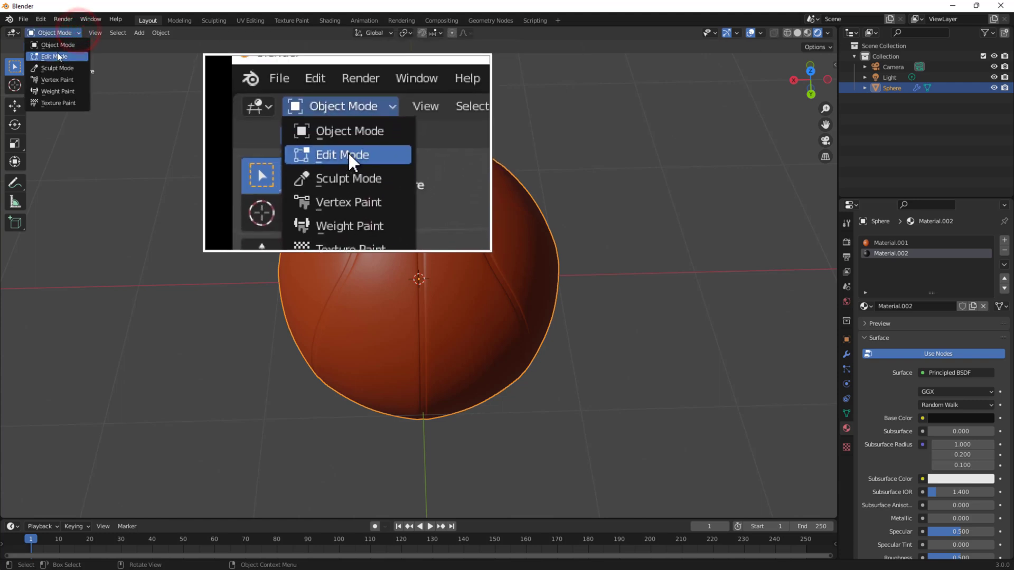
left_click(59, 57)
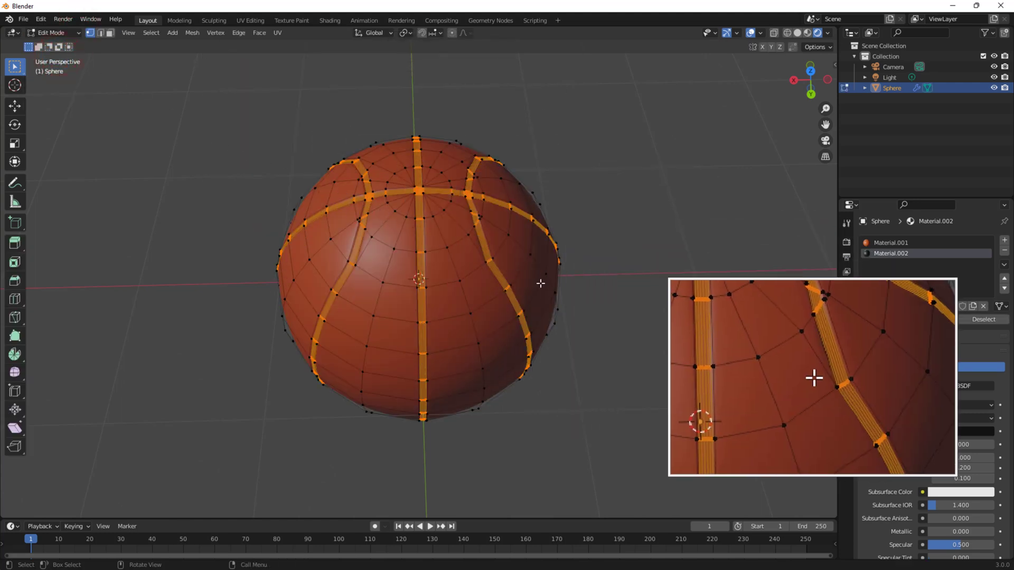
left_click(908, 253)
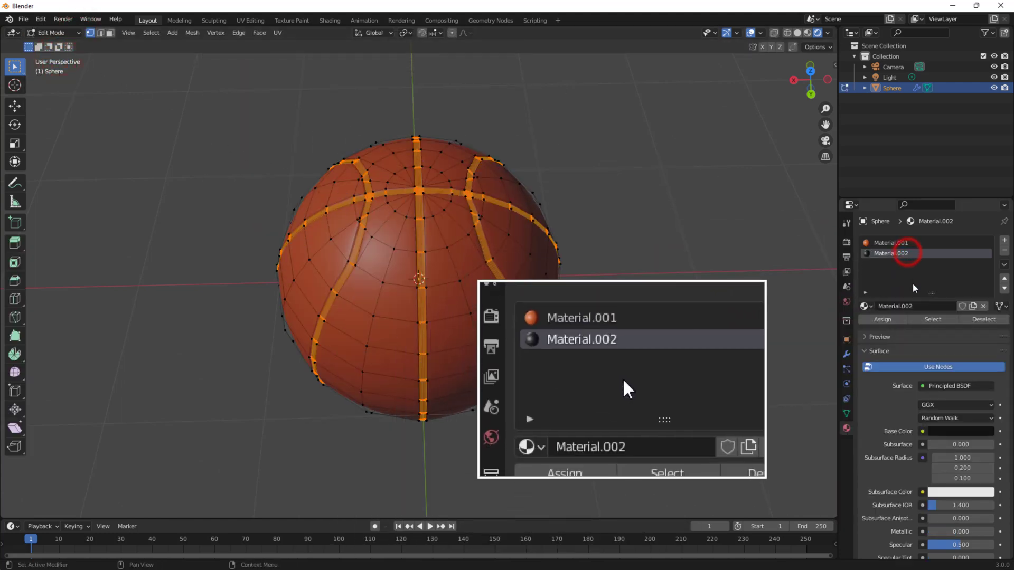
left_click(883, 320)
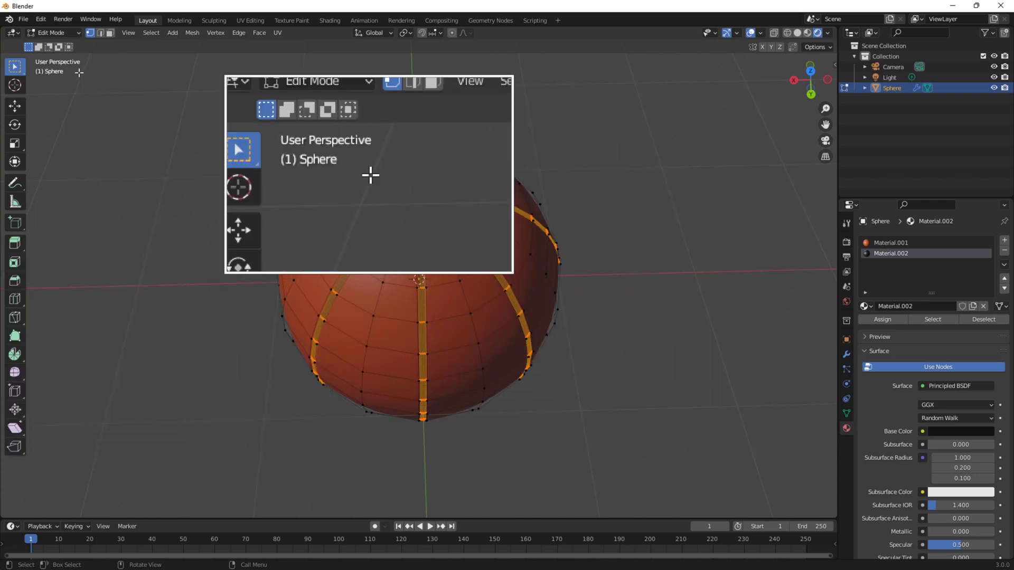
left_click(52, 32)
left_click(57, 45)
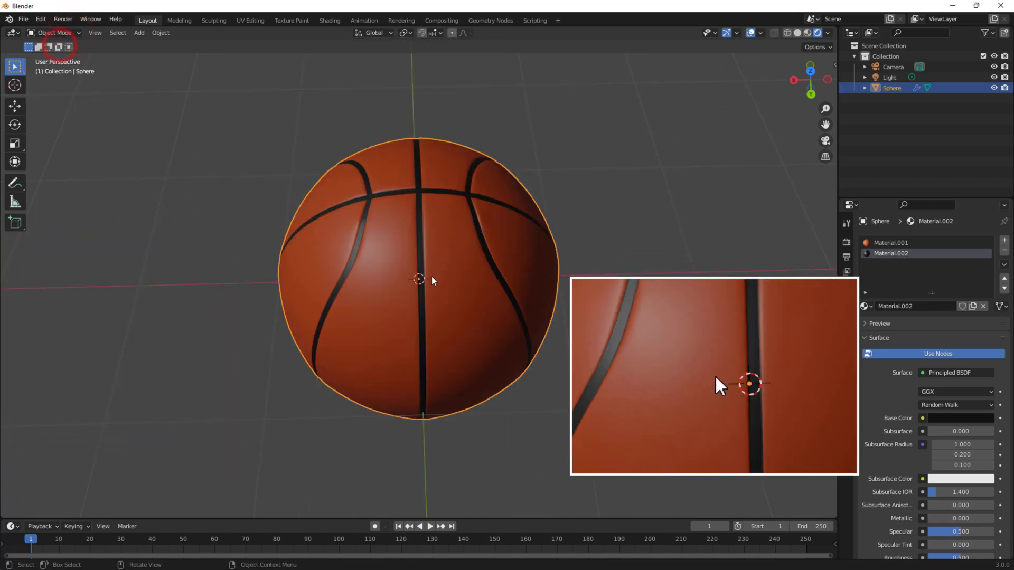
Split the 3D viewport vertically into two areas and change the new area to the Shader Editor
middle_click_drag(486, 270, 534, 245)
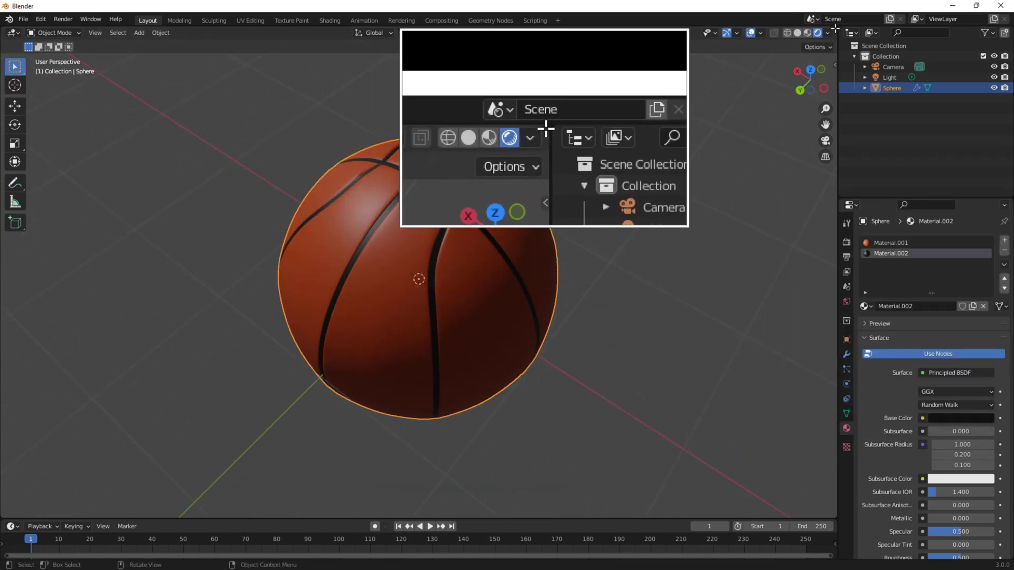
mouse_move(834, 28)
left_mouse_down()
mouse_move(749, 63)
mouse_move(400, 133)
left_mouse_up()
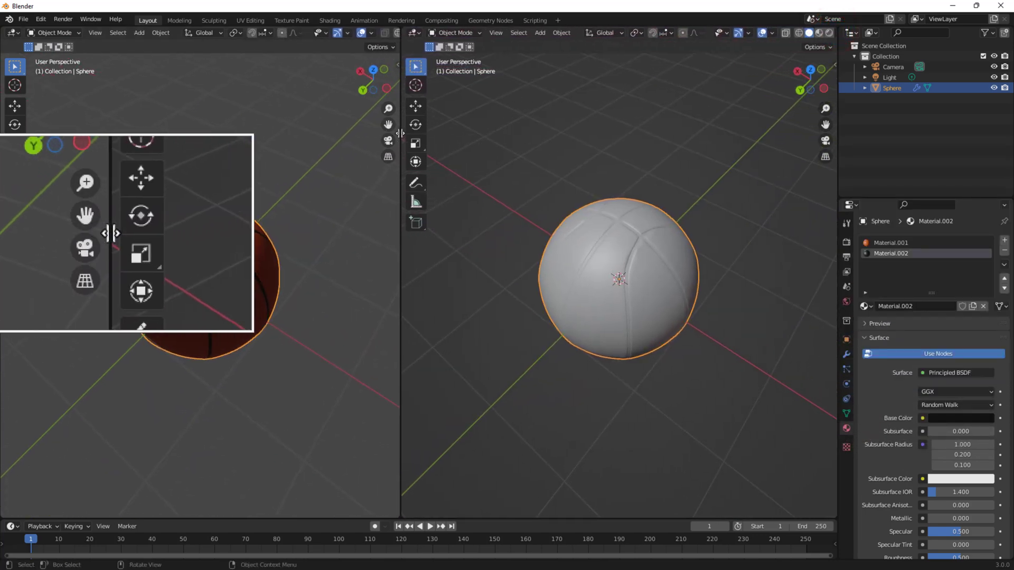
left_click(415, 33)
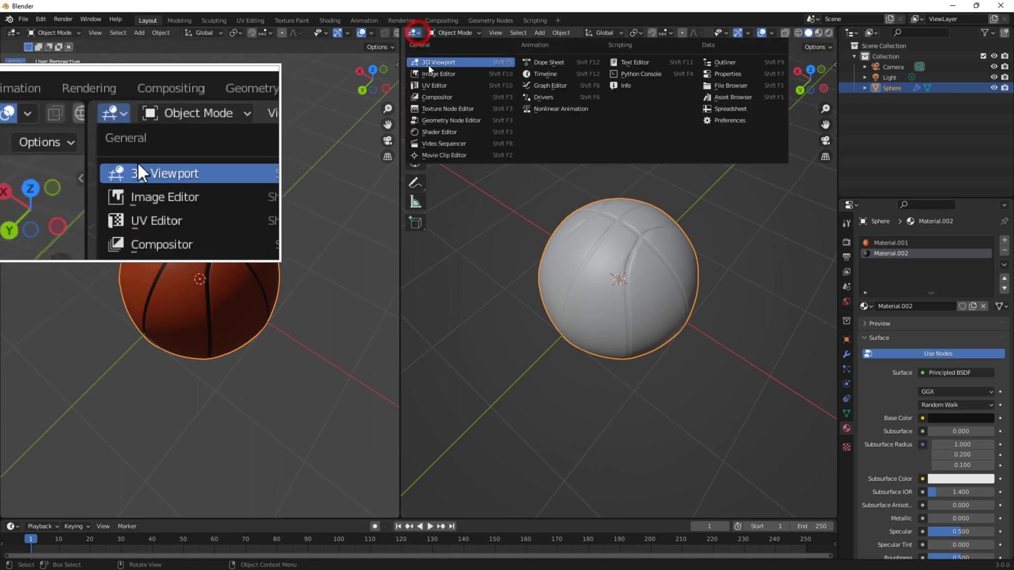
left_click(455, 134)
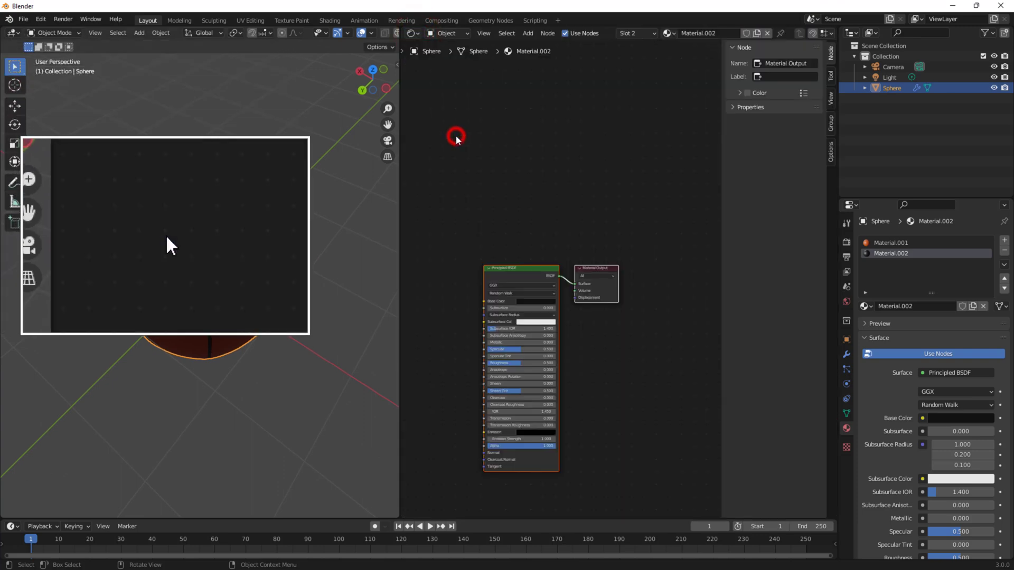
Add a Voronoi Texture node to the orange Material.001, placing it before the Principled BSDF with room between them
left_click(895, 244)
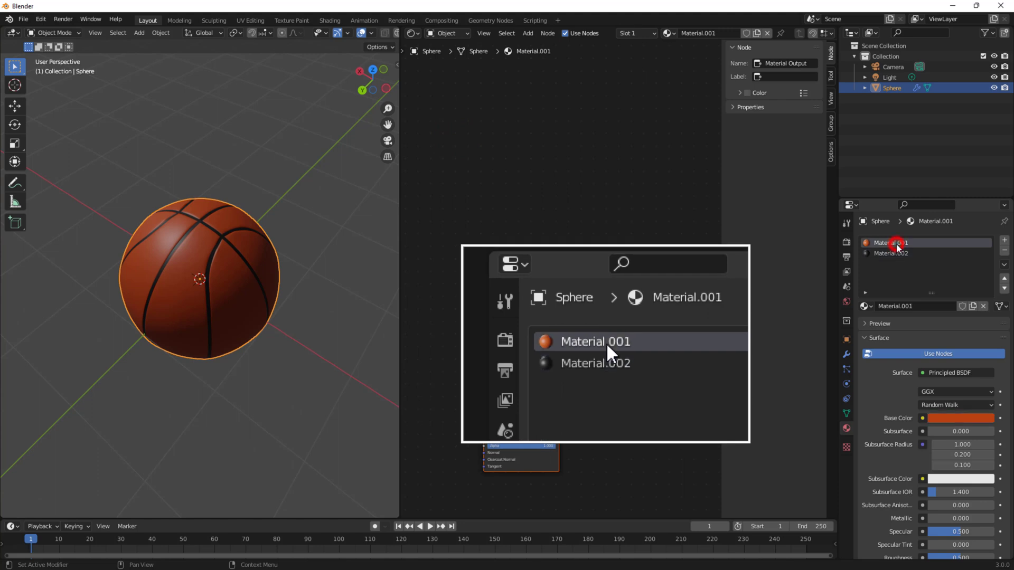
left_click_drag(518, 269, 657, 260)
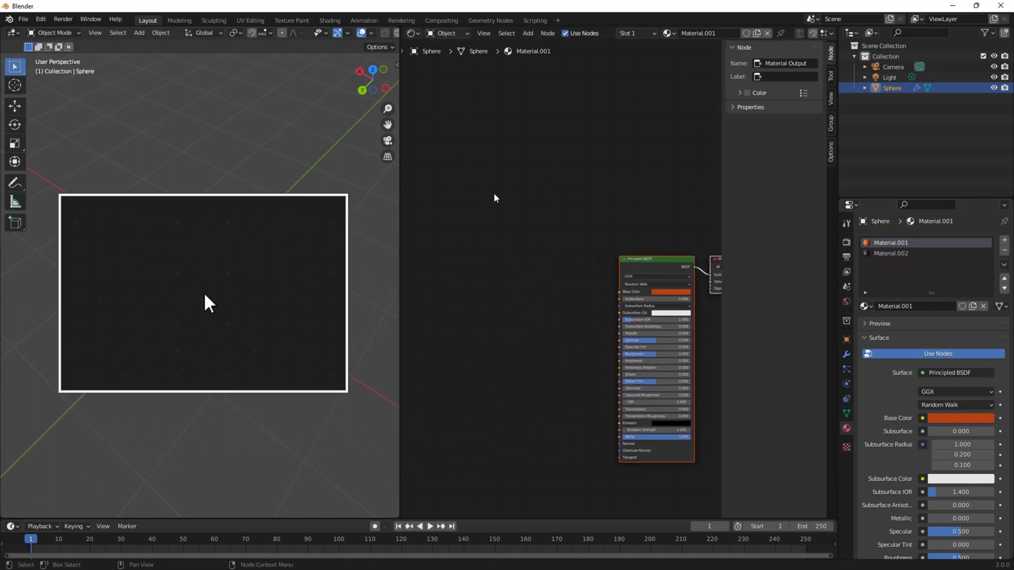
key("shift+a")
mouse_move(474, 209)
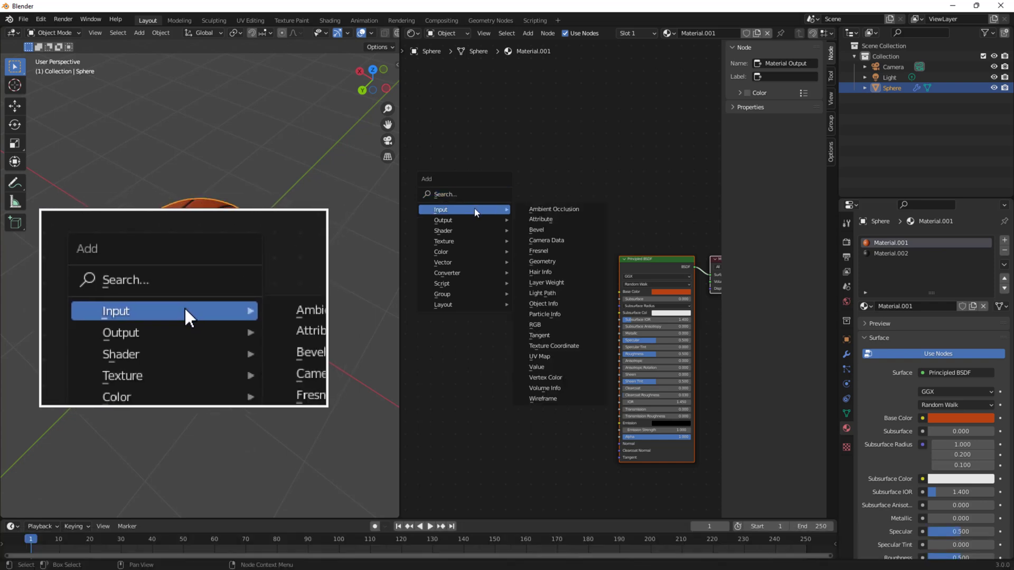
mouse_move(489, 240)
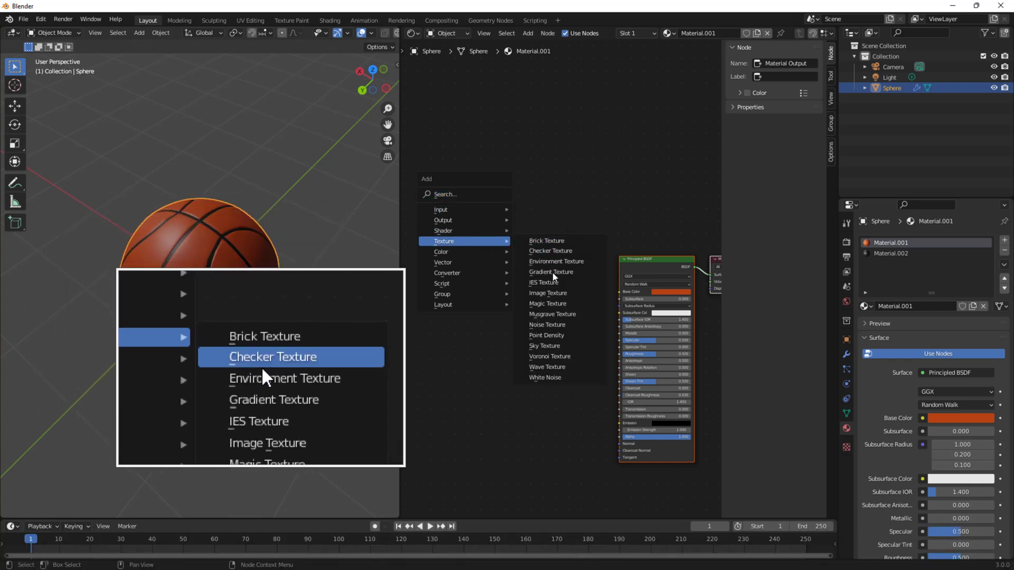
left_click(559, 356)
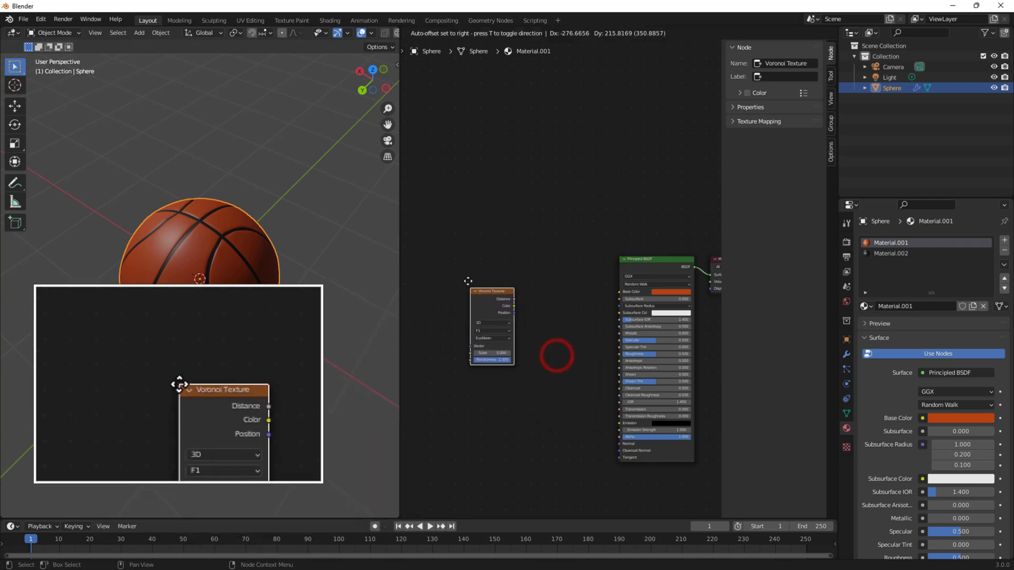
left_click(460, 266)
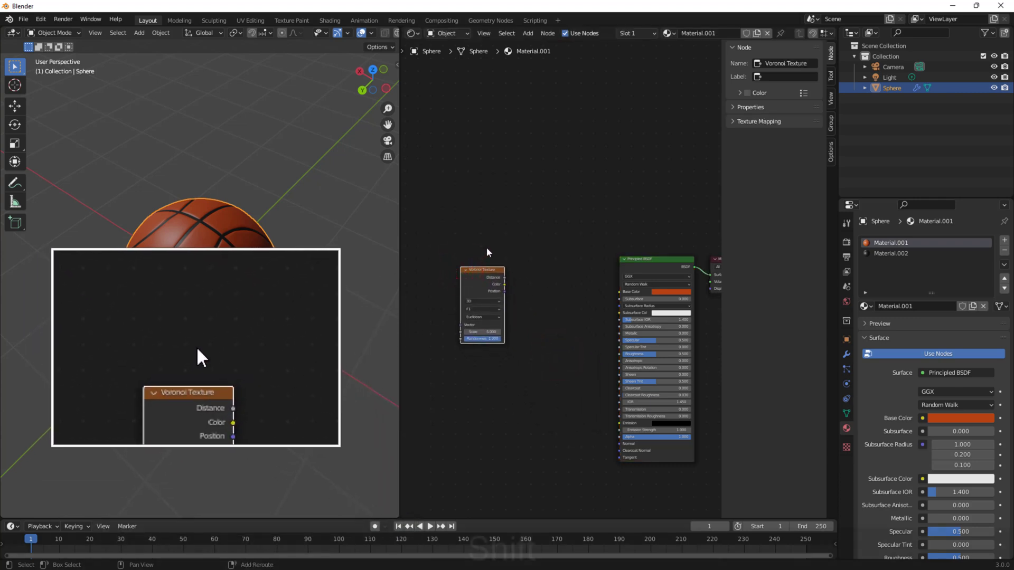
Add a Bump node, linking the Voronoi Distance to its Height and its Normal output to the Principled BSDF's Normal
key("shift+a")
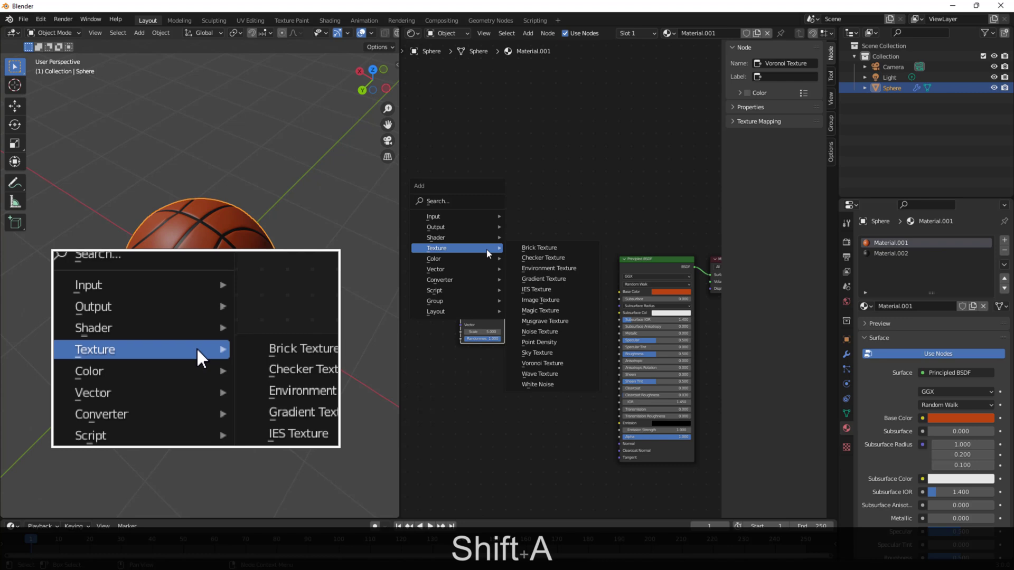
mouse_move(489, 270)
left_click(525, 271)
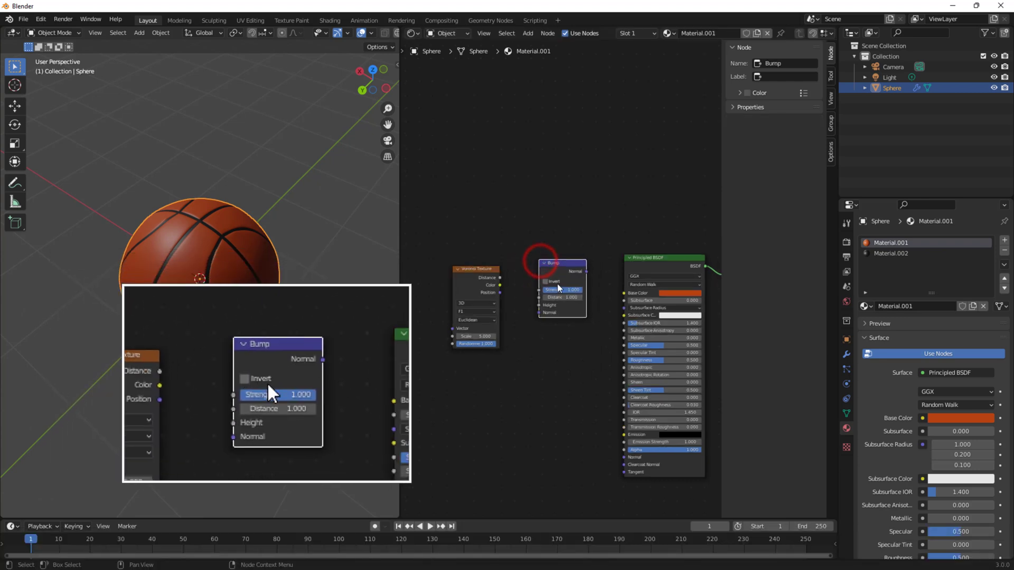
scroll(554, 280, "up", 1)
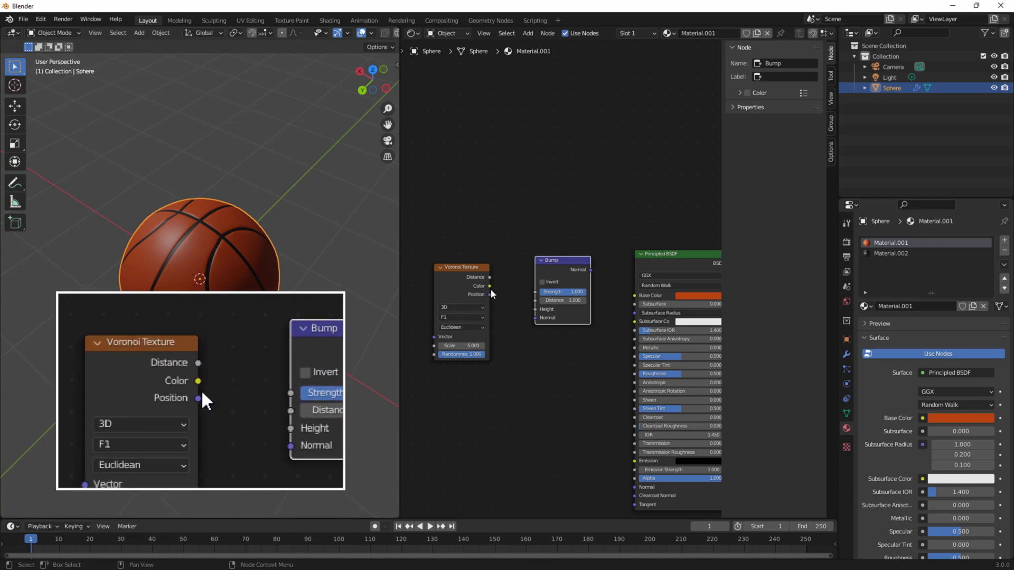
left_click_drag(489, 277, 529, 311)
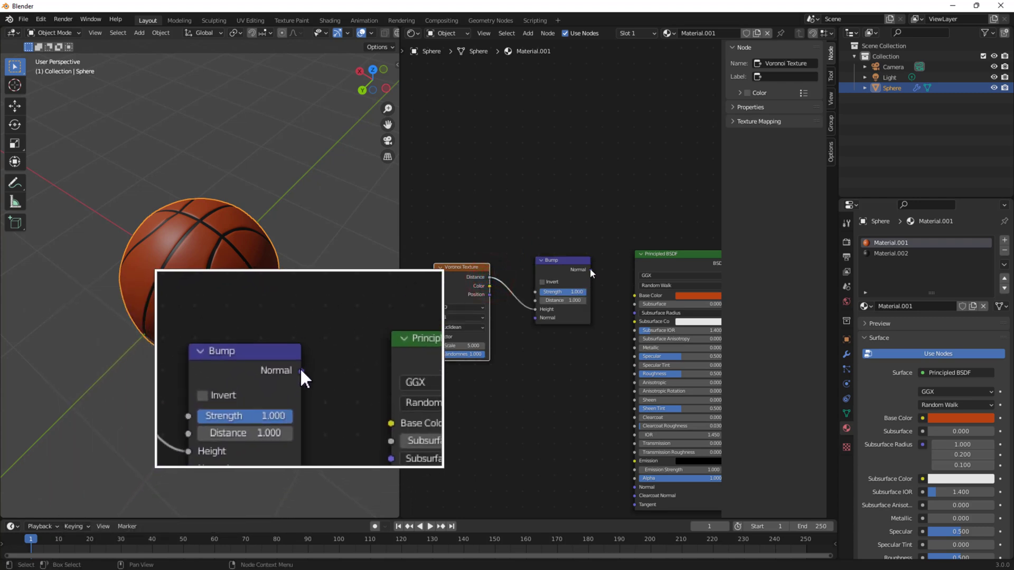
mouse_move(591, 272)
left_mouse_down()
mouse_move(612, 330)
mouse_move(634, 488)
left_mouse_up()
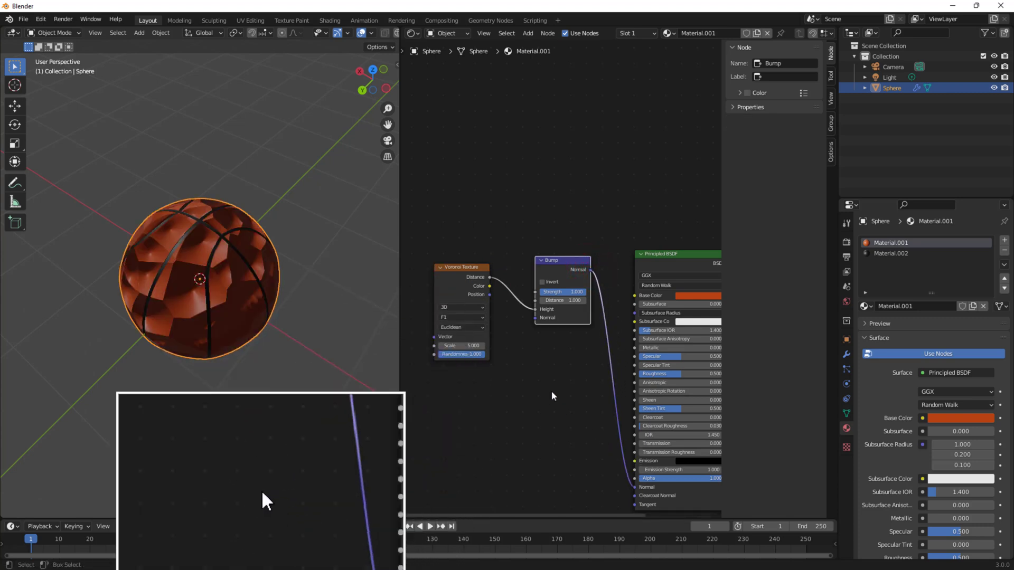
Set the Bump node's Strength to 0.1 and the Voronoi Texture's Scale to 200 for a fine pebbled surface
scroll(267, 272, "up", 2)
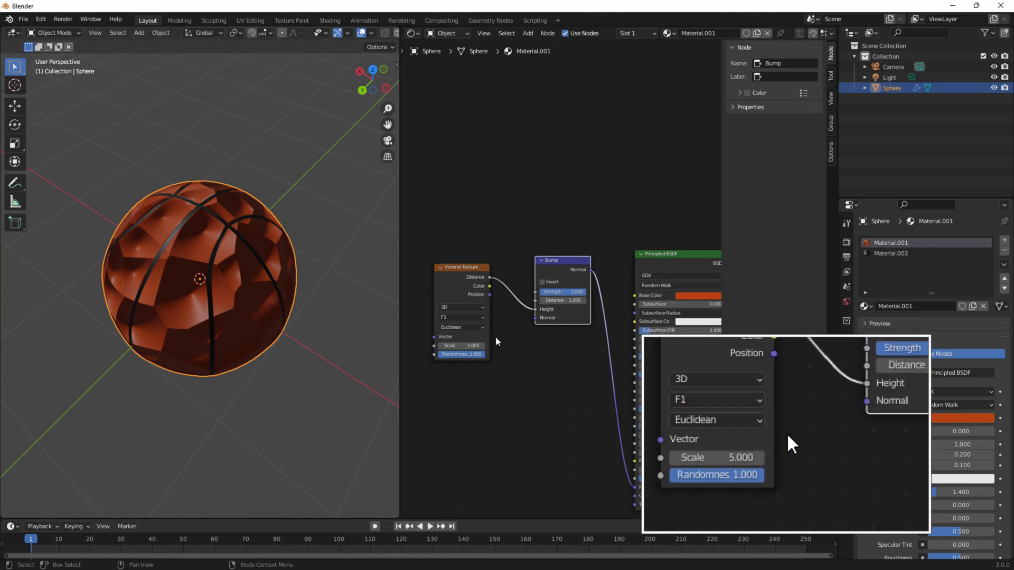
left_click(576, 292)
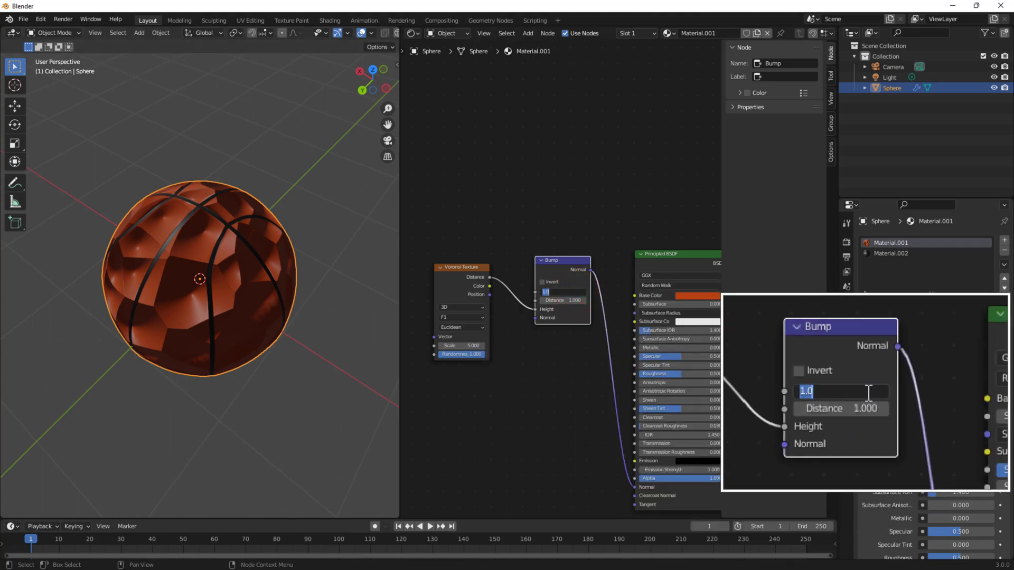
type(".1")
key("Return")
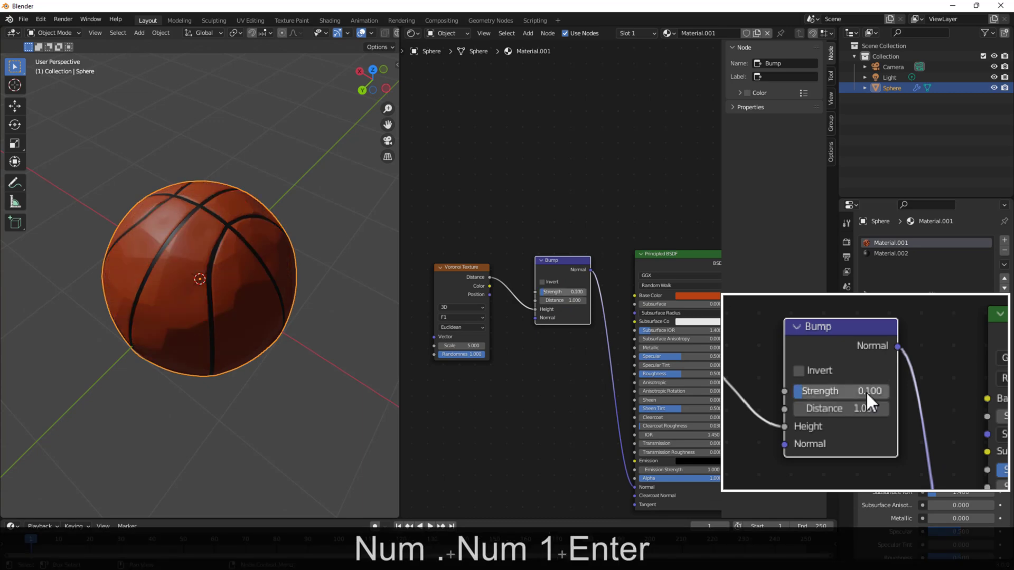
left_click(473, 345)
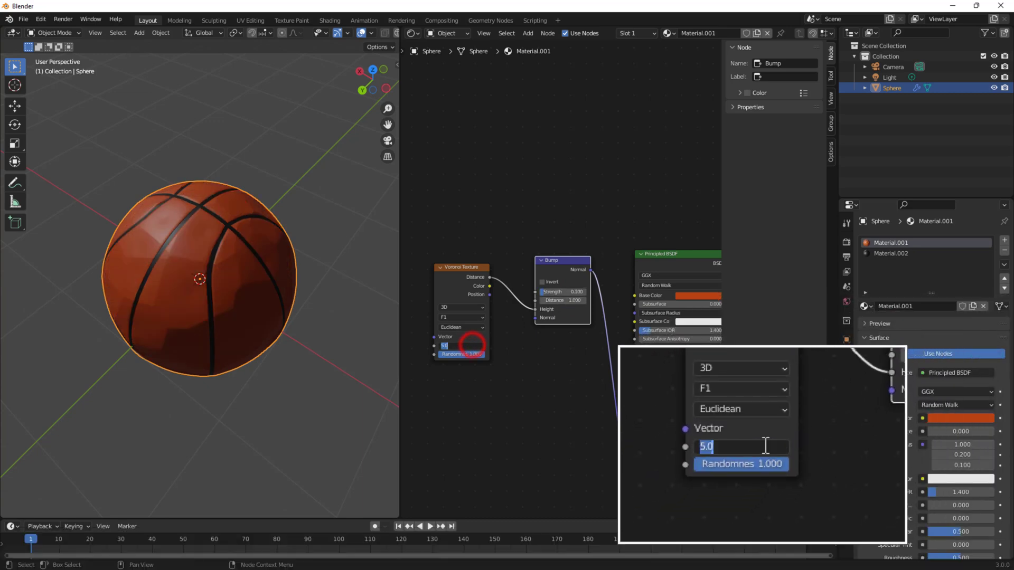
type("200")
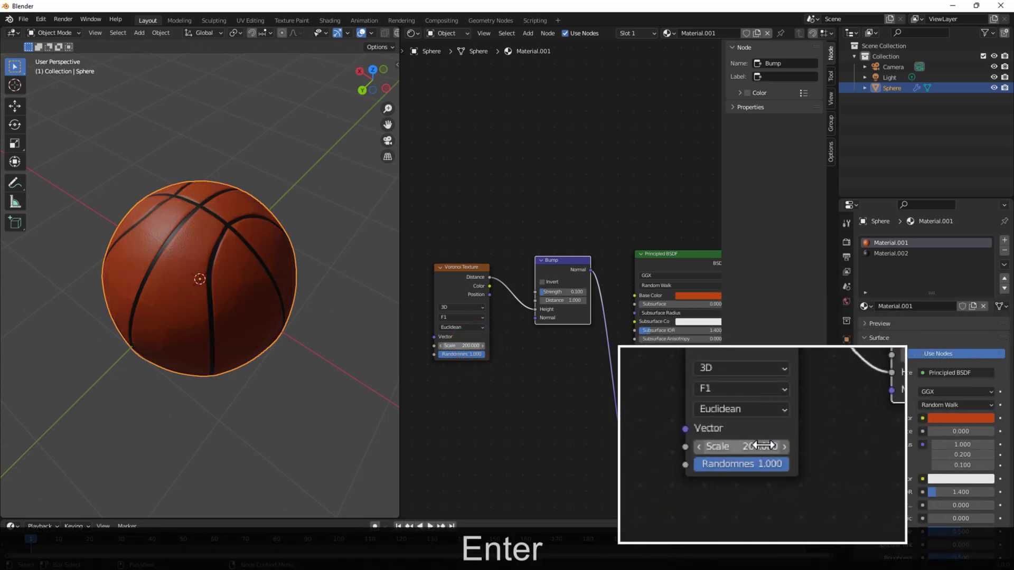
scroll(225, 279, "up", 5)
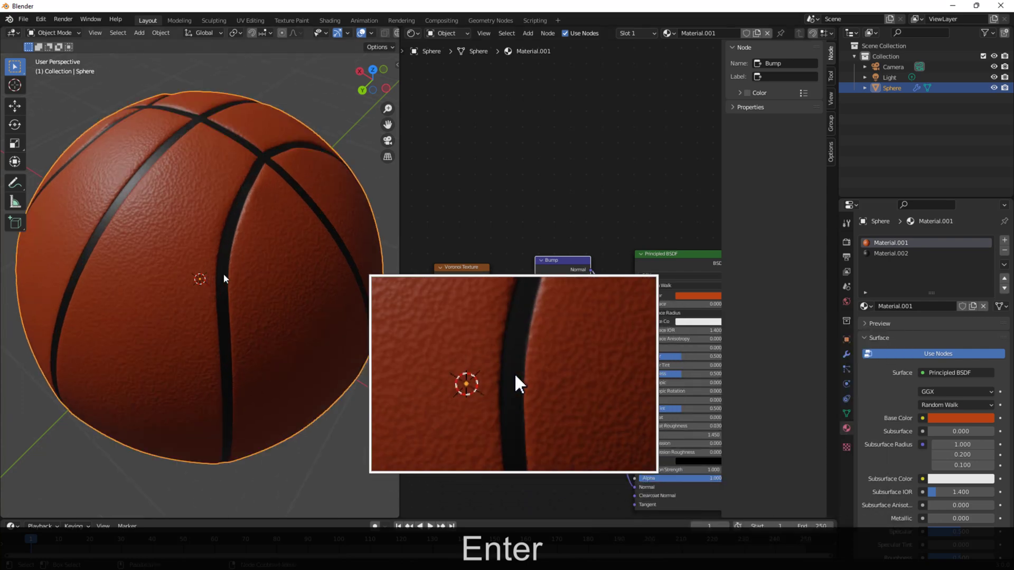
scroll(228, 280, "down", 3)
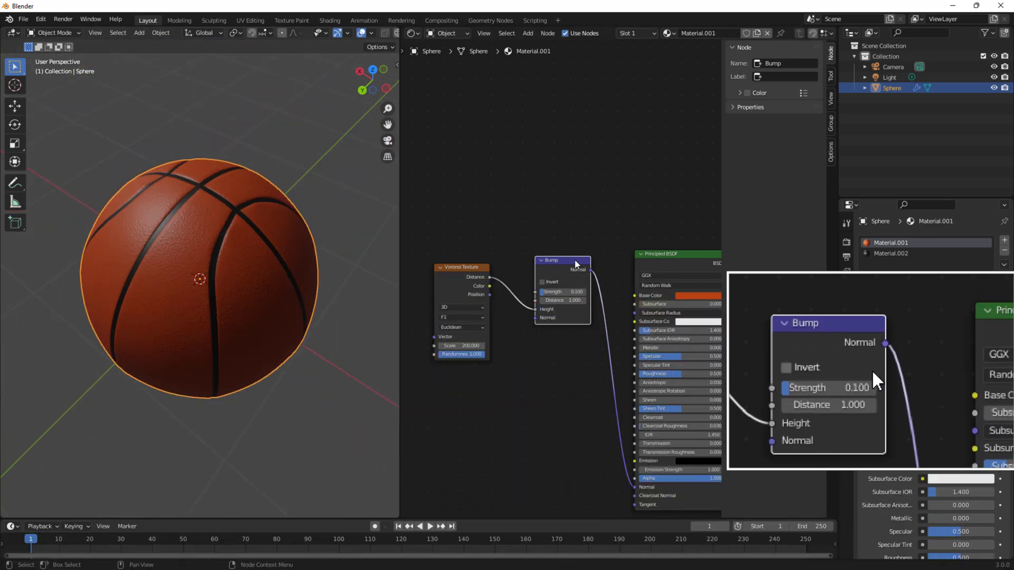
Join the Shader Editor area into the 3D viewport so that a single large viewport remains
right_click(400, 201)
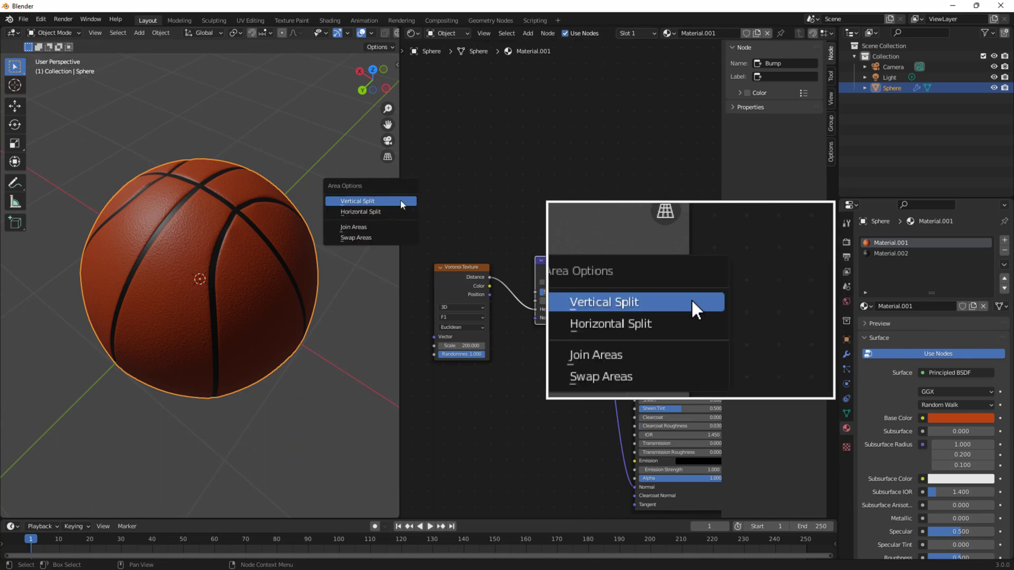
left_click(368, 227)
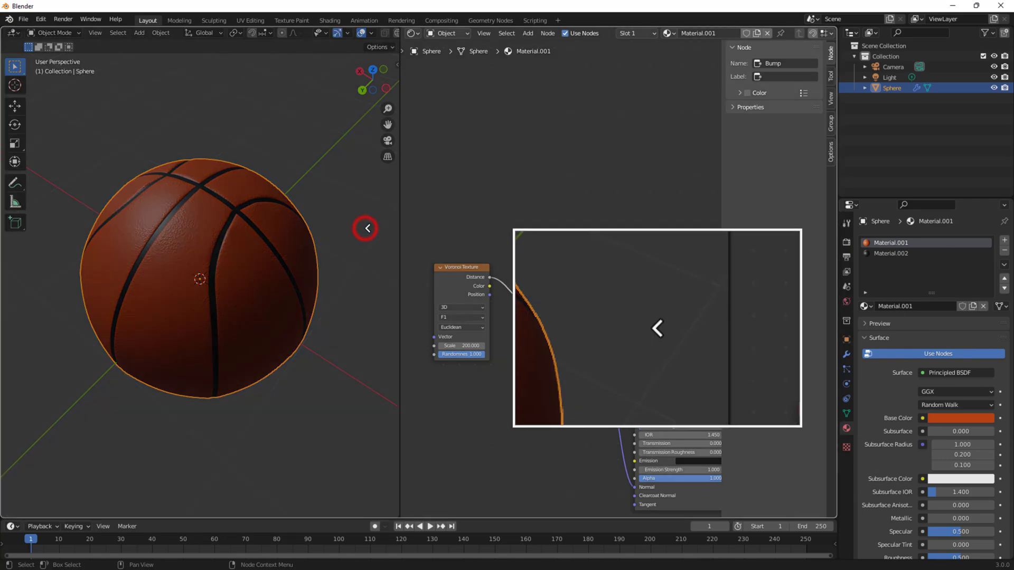
left_click(421, 225)
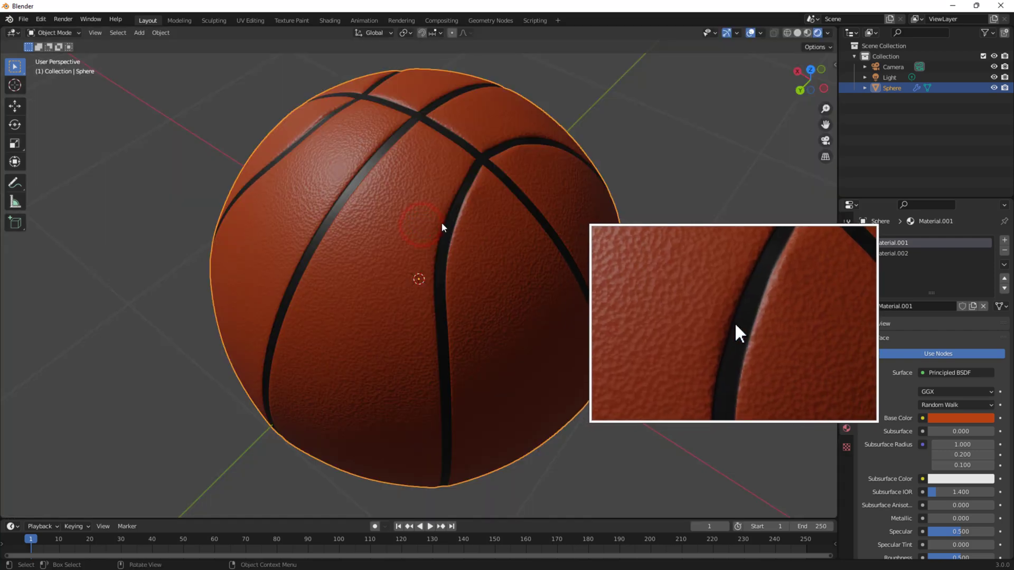